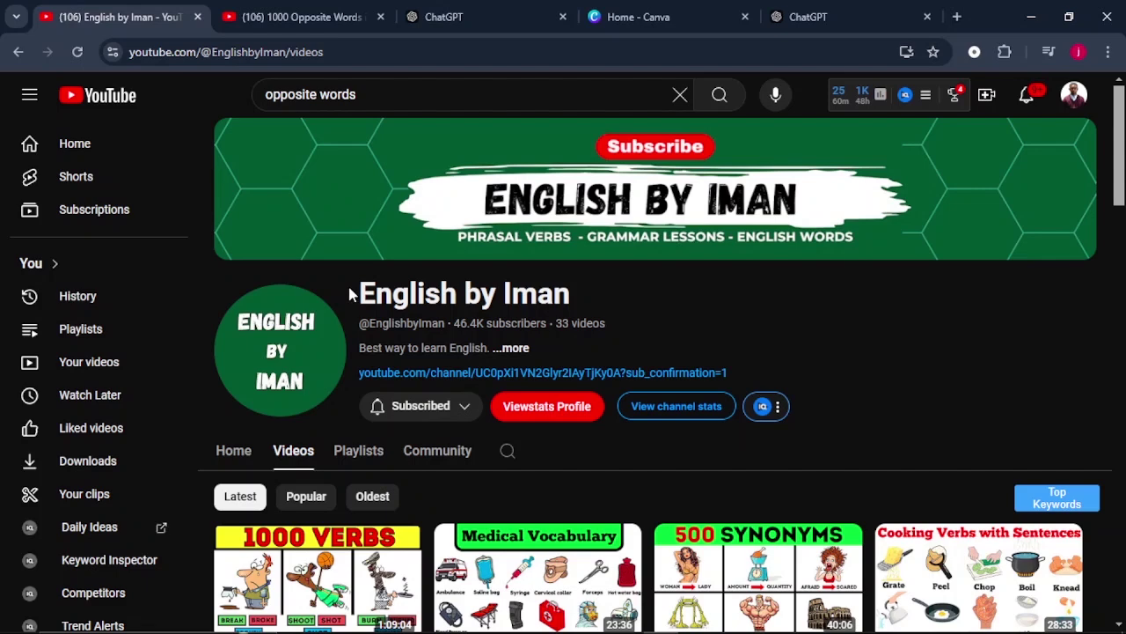
# Step: Highlight the English by Iman channel name and its subscriber and video counts
pyautogui.moveTo(352, 293); pyautogui.dragTo(613, 308)
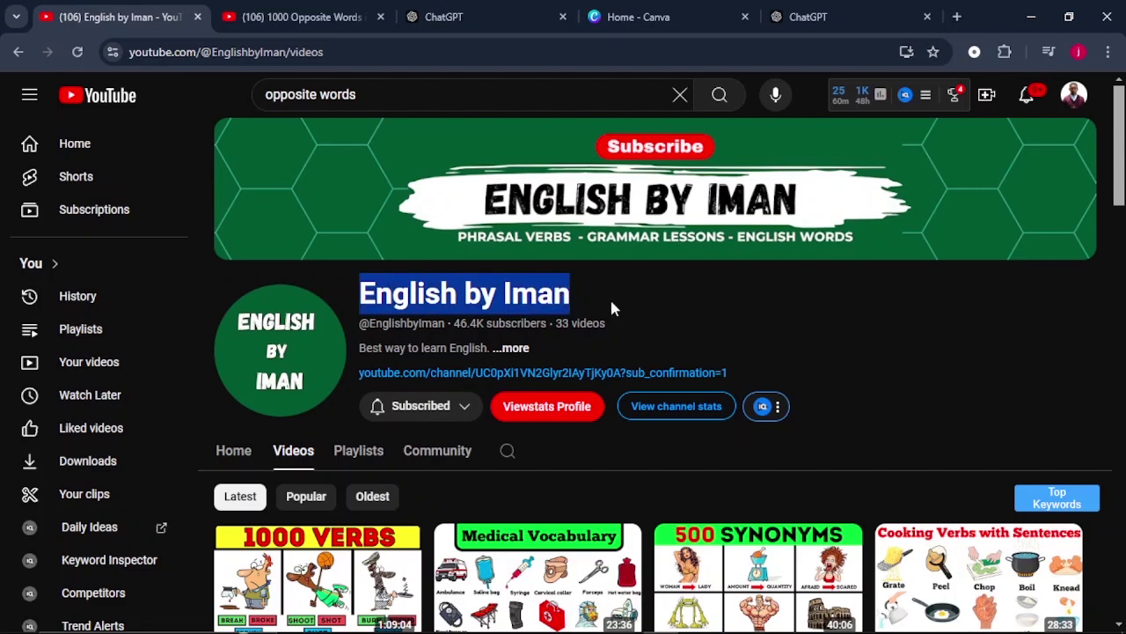
pyautogui.moveTo(549, 324); pyautogui.dragTo(627, 326)
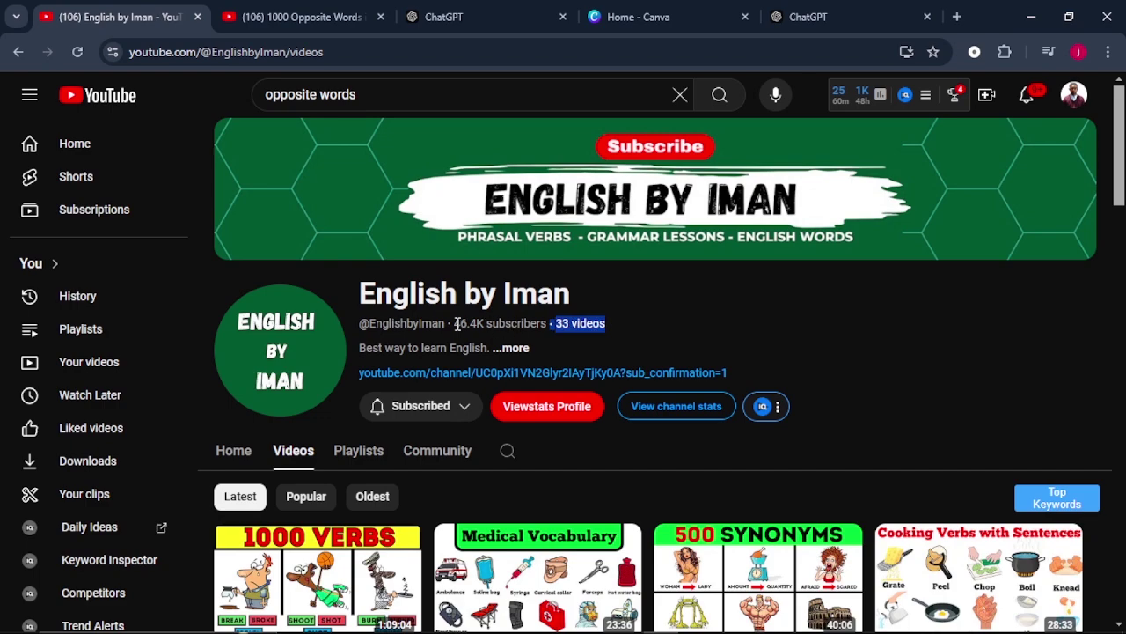
pyautogui.moveTo(453, 323); pyautogui.dragTo(590, 317)
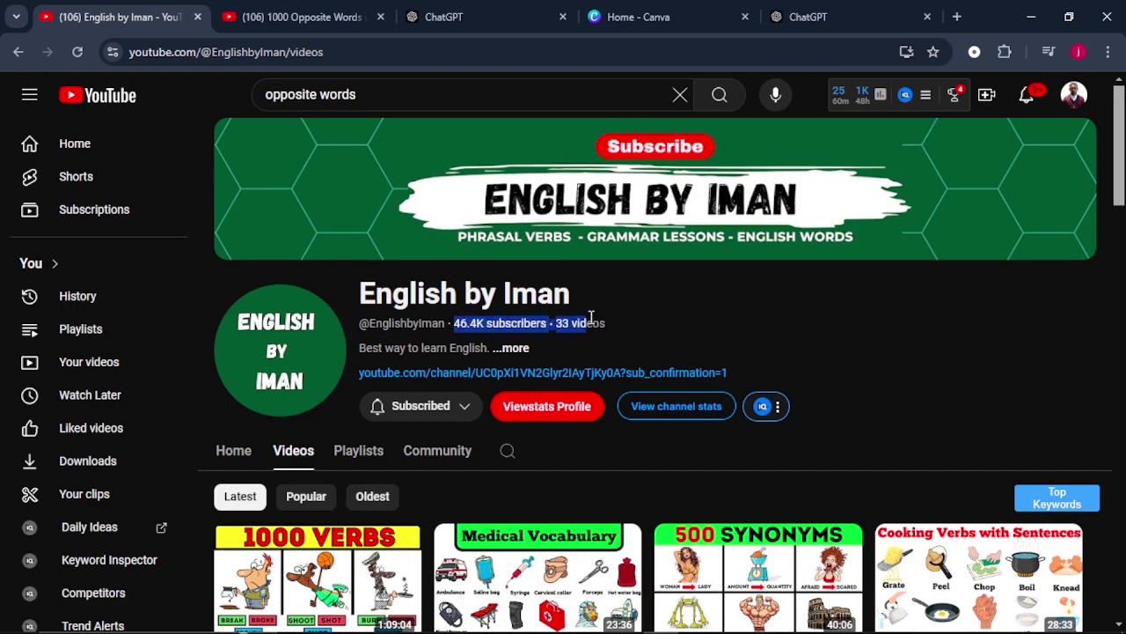
# Step: Scroll the channel's Videos grid, then open the 1000 Opposite Words video
pyautogui.scroll(-2, 557, 452)
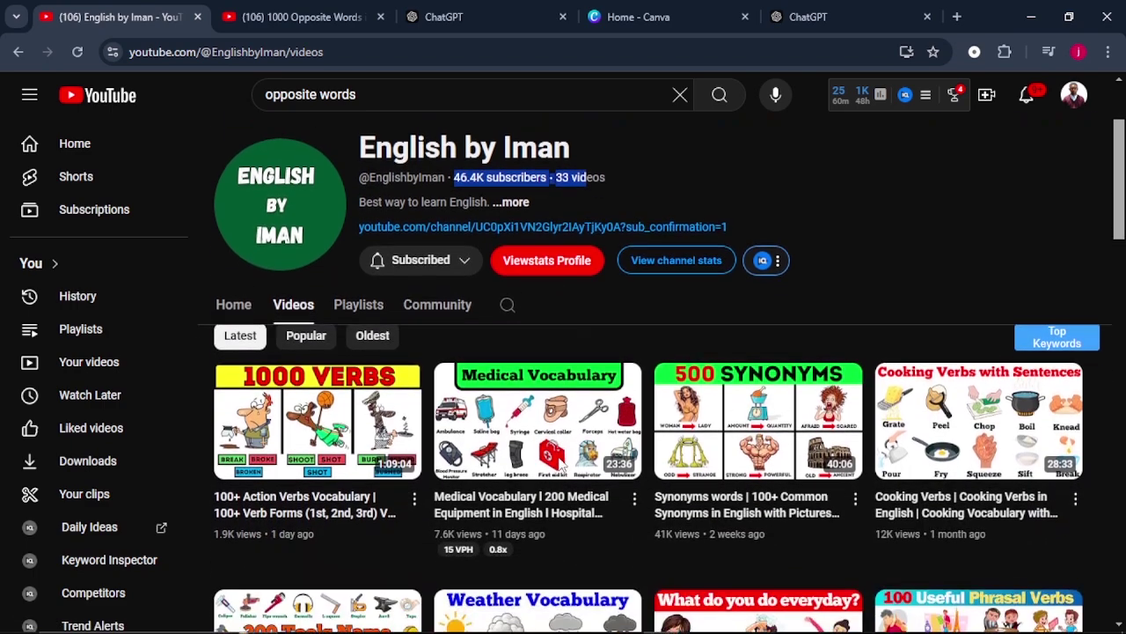
pyautogui.scroll(-2, 560, 464)
pyautogui.scroll(-2, 560, 463)
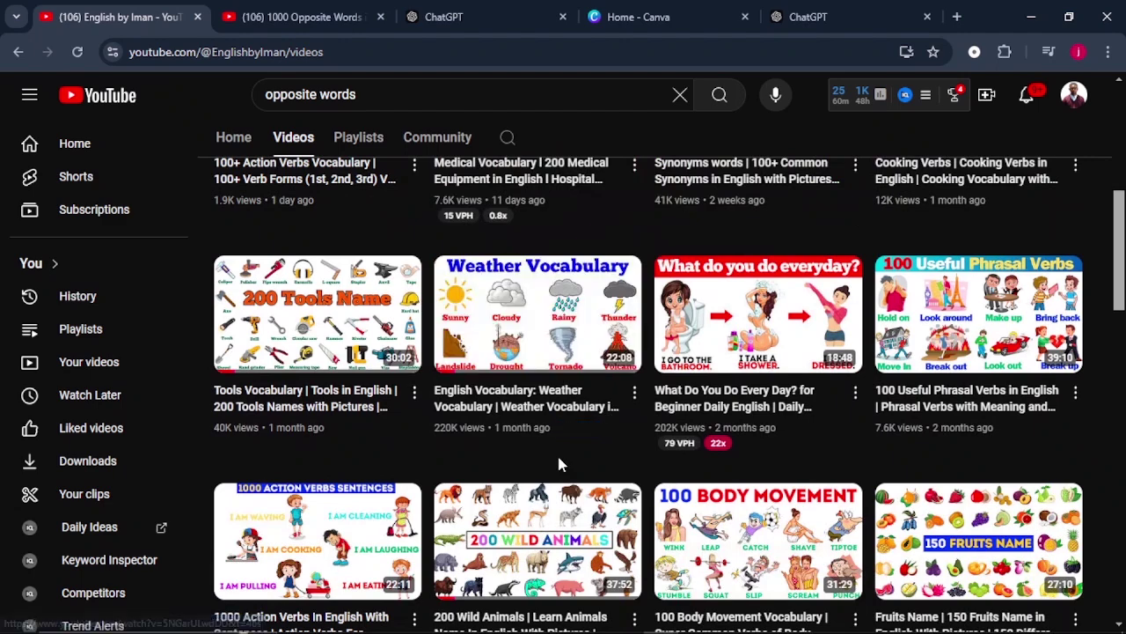
pyautogui.scroll(-4, 559, 459)
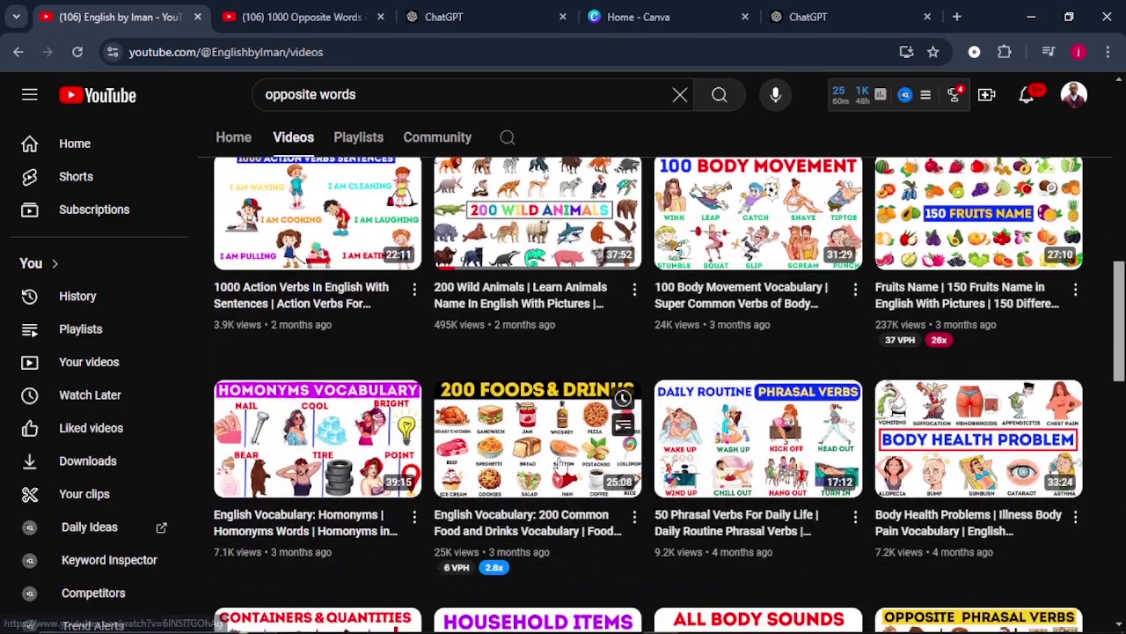
pyautogui.scroll(-4, 560, 464)
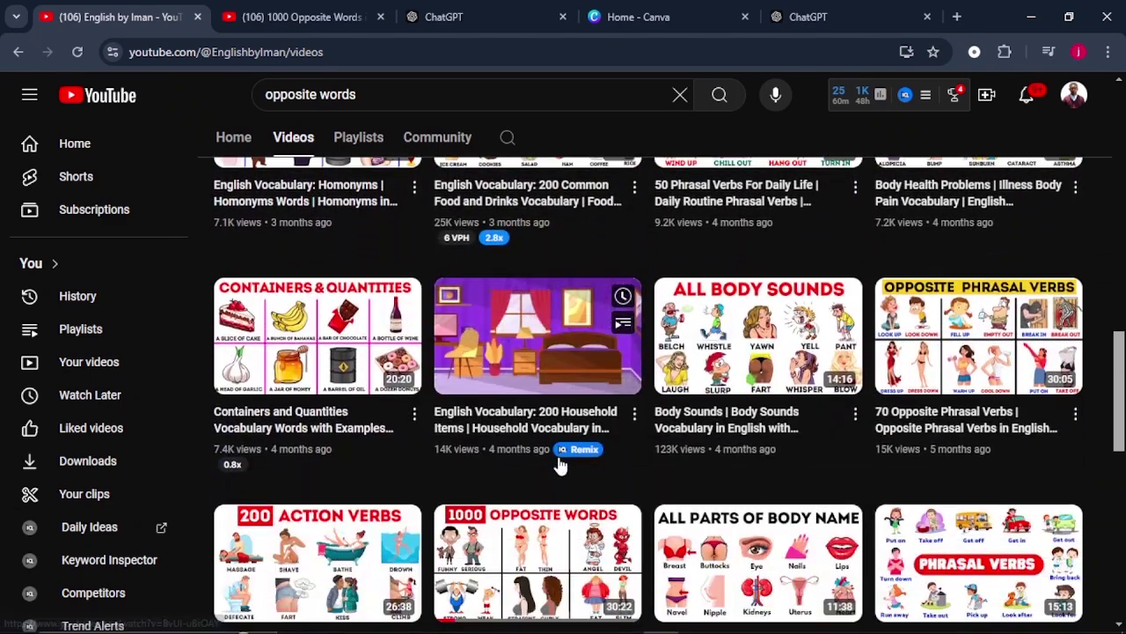
pyautogui.click(300, 17)
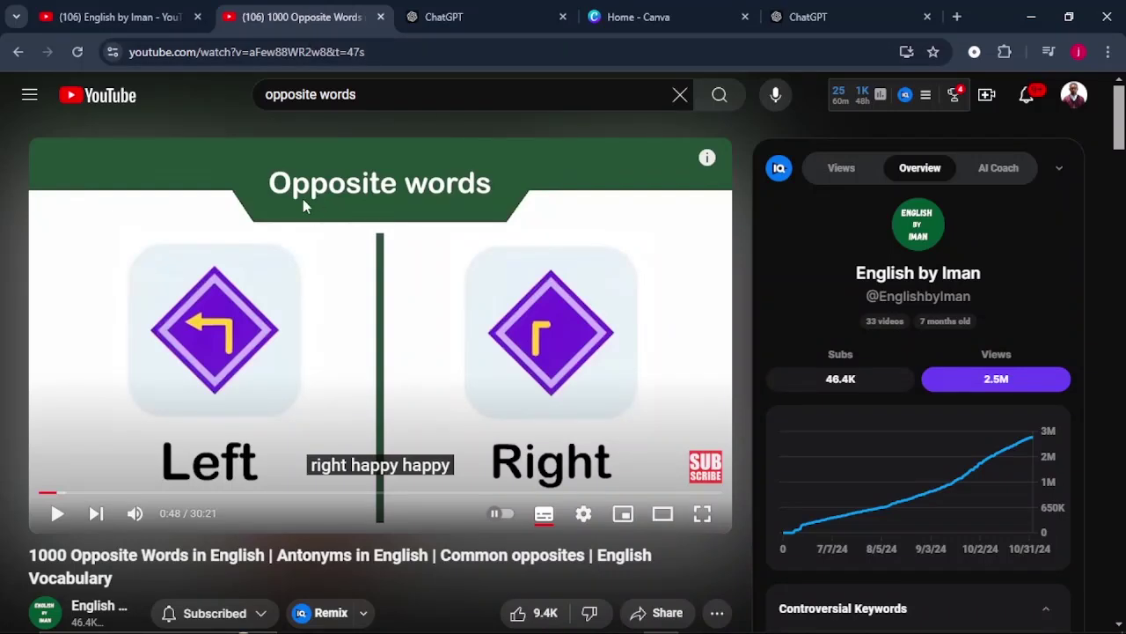
# Step: Highlight the video's 448K views and the 1000 Opposite Words title
pyautogui.scroll(-2, 155, 464)
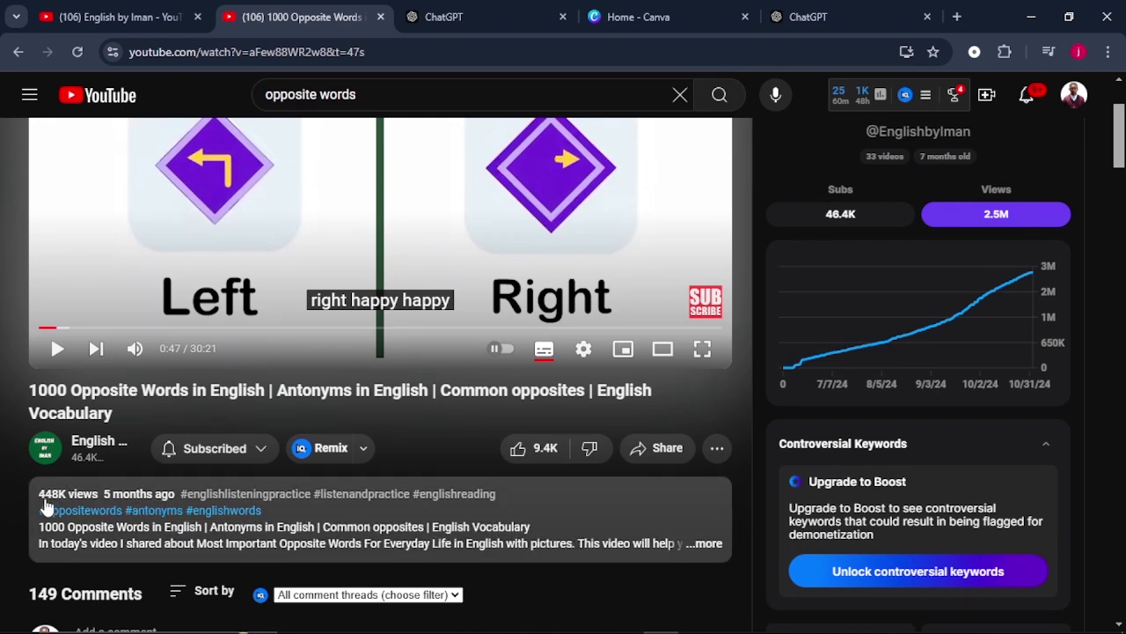
pyautogui.moveTo(38, 506); pyautogui.dragTo(102, 506)
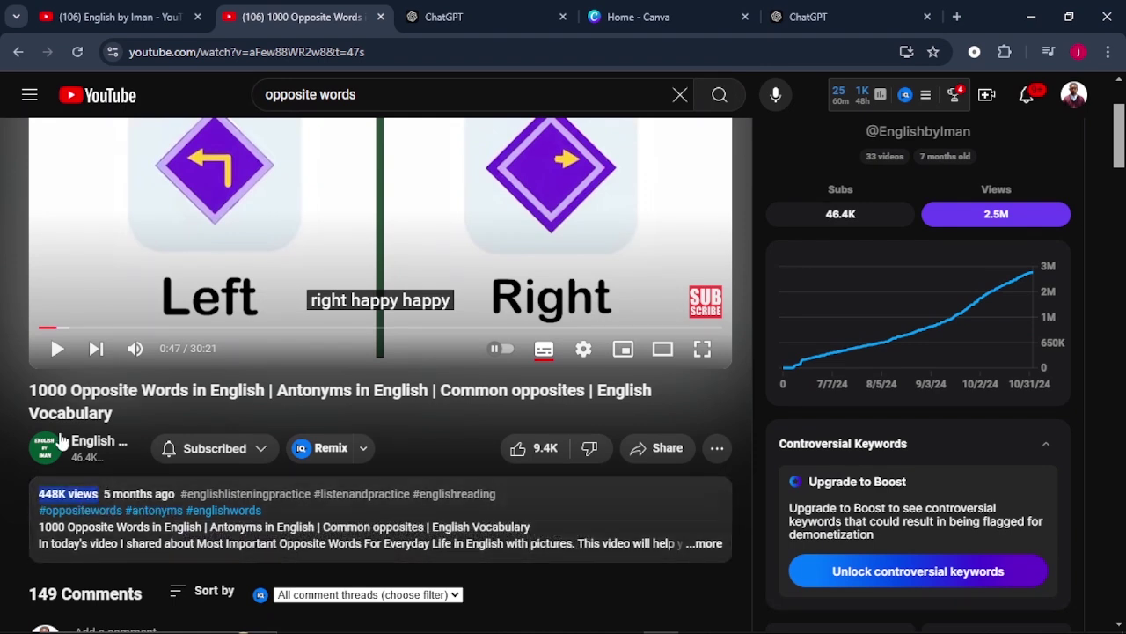
pyautogui.moveTo(25, 400); pyautogui.dragTo(182, 393)
pyautogui.scroll(2, 191, 390)
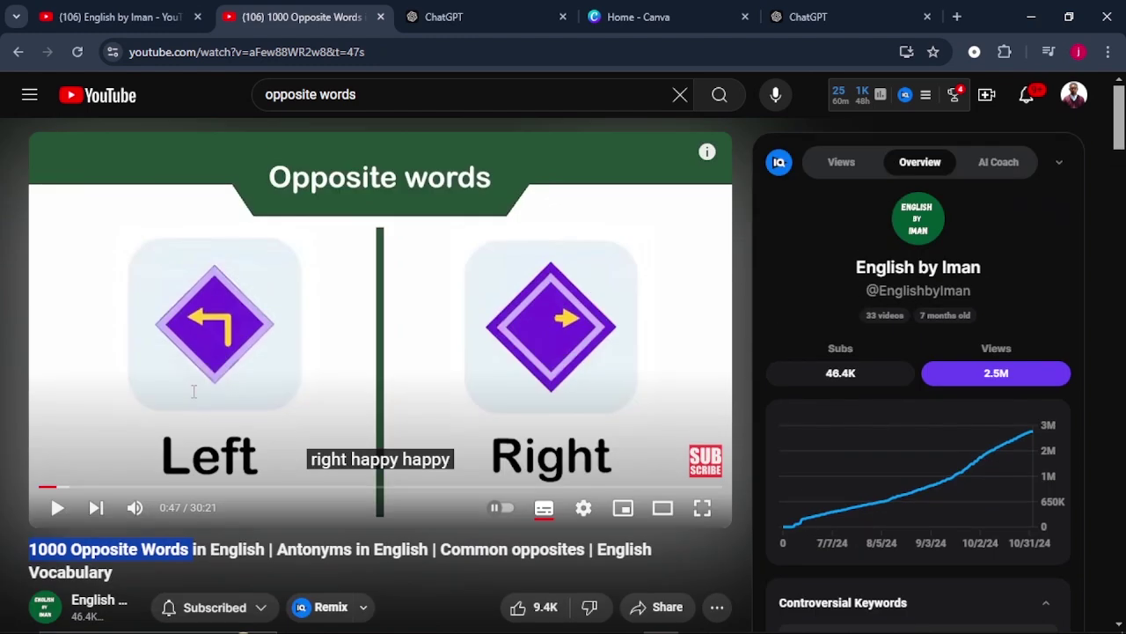
# Step: Revisit the channel's video list and the video, then move to the ready ChatGPT prompt
pyautogui.click(124, 18)
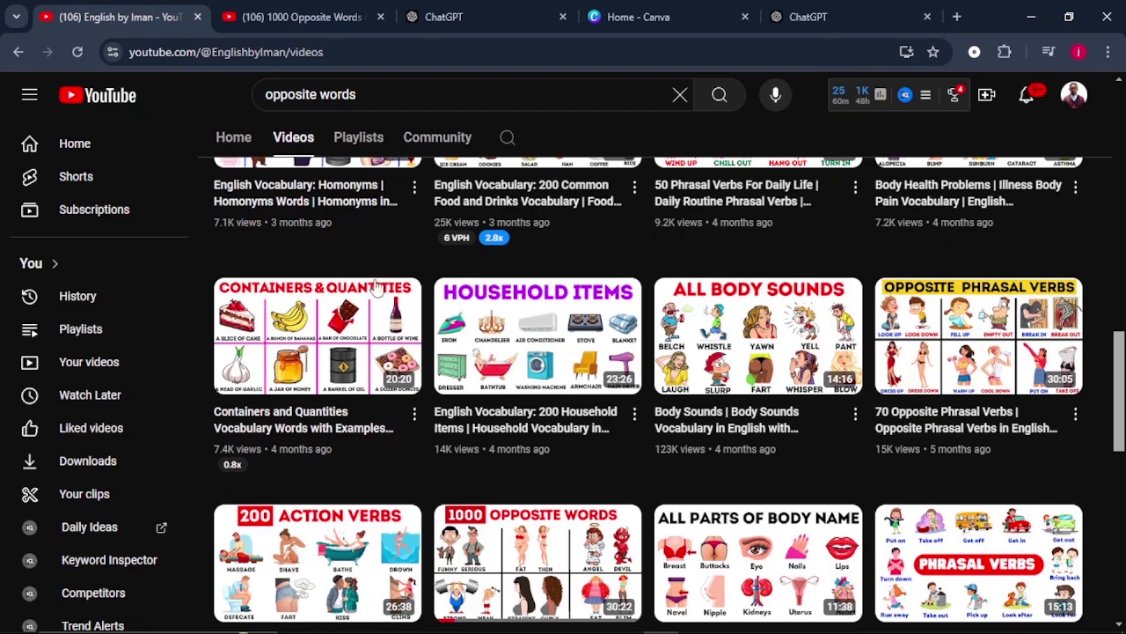
pyautogui.scroll(-3, 384, 294)
pyautogui.scroll(-1, 384, 294)
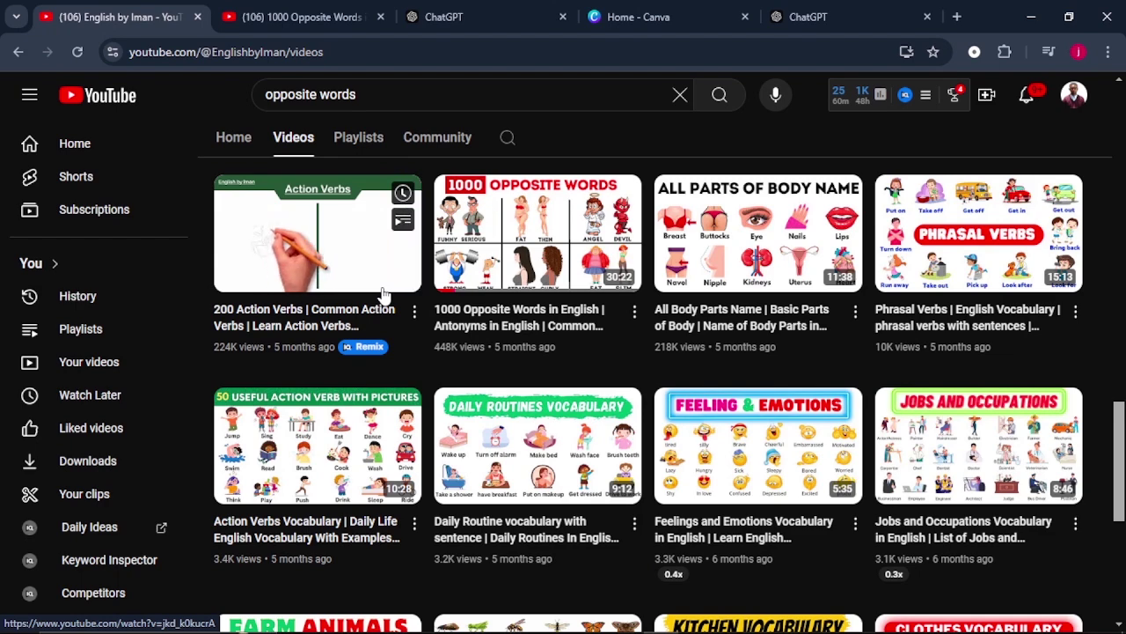
pyautogui.click(246, 19)
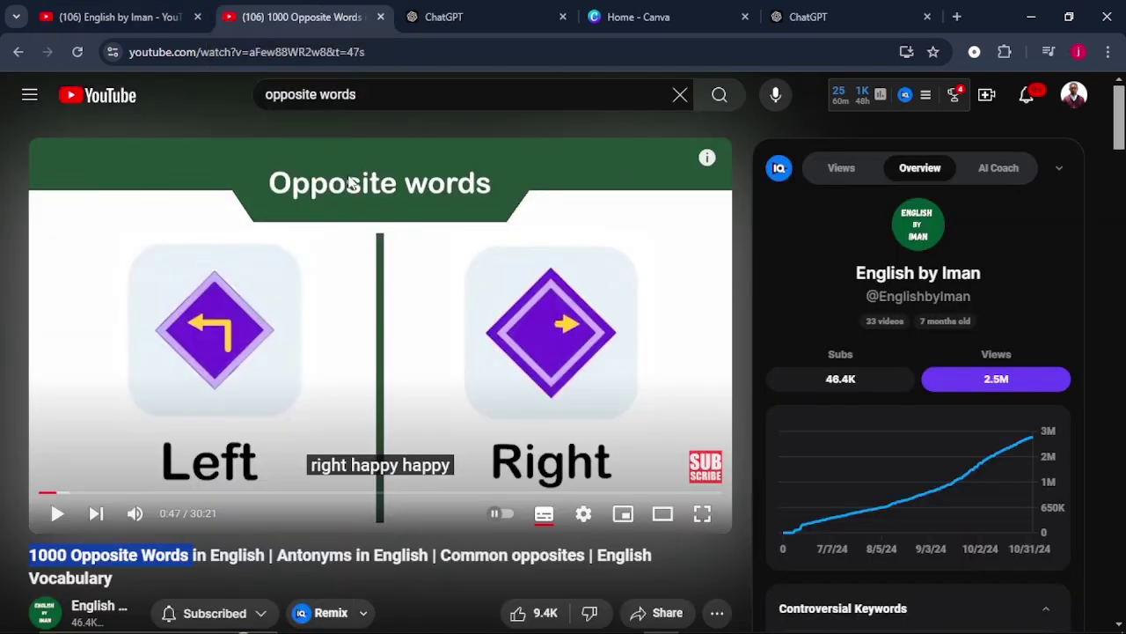
pyautogui.scroll(-3, 348, 227)
pyautogui.scroll(3, 345, 264)
pyautogui.click(455, 21)
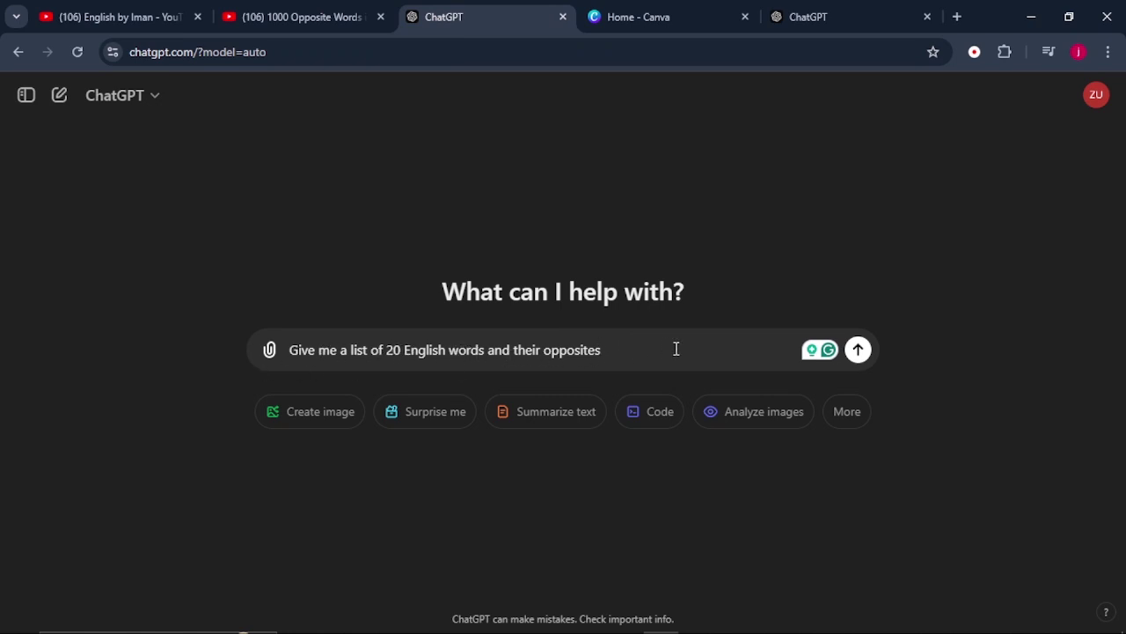
# Step: Send the prompt and scroll through the 20 returned opposites like Hot–Cold and Fast–Slow
pyautogui.click(858, 350)
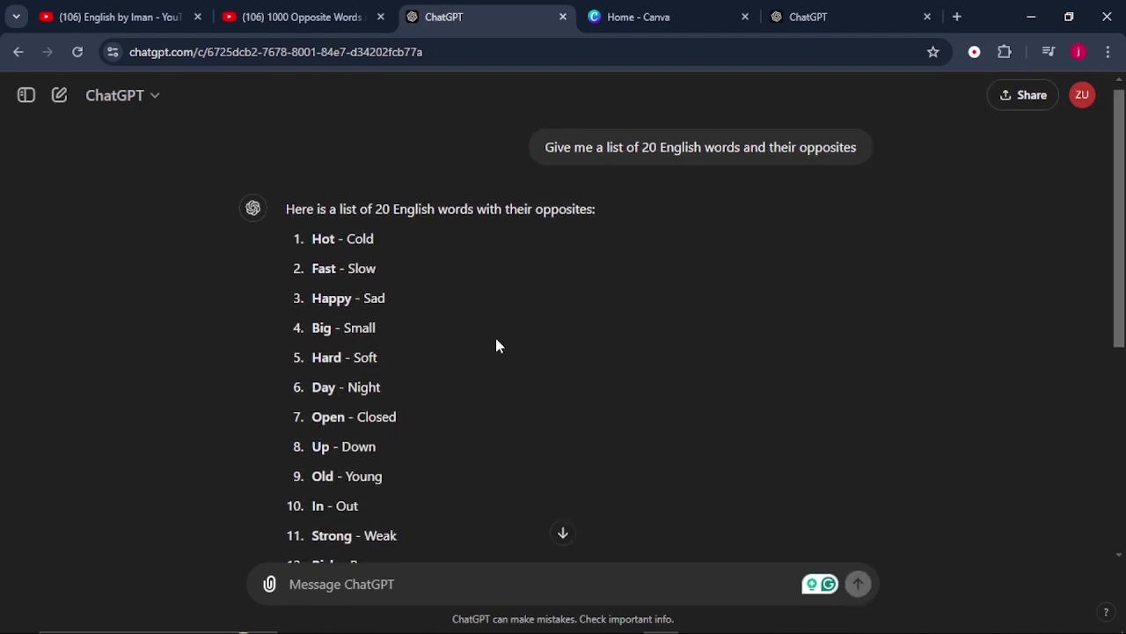
pyautogui.scroll(-3, 495, 345)
pyautogui.scroll(3, 495, 345)
pyautogui.scroll(-5, 403, 299)
pyautogui.scroll(5, 403, 300)
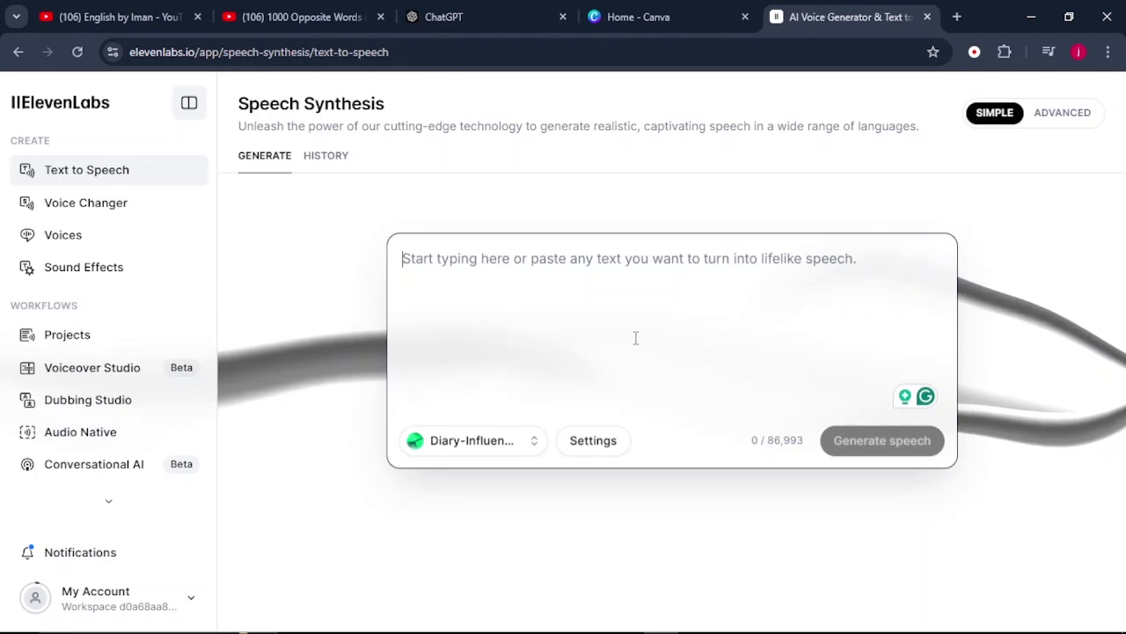
# Step: Copy the selected list of opposites from the ChatGPT conversation
pyautogui.click(445, 17)
pyautogui.rightClick(387, 167)
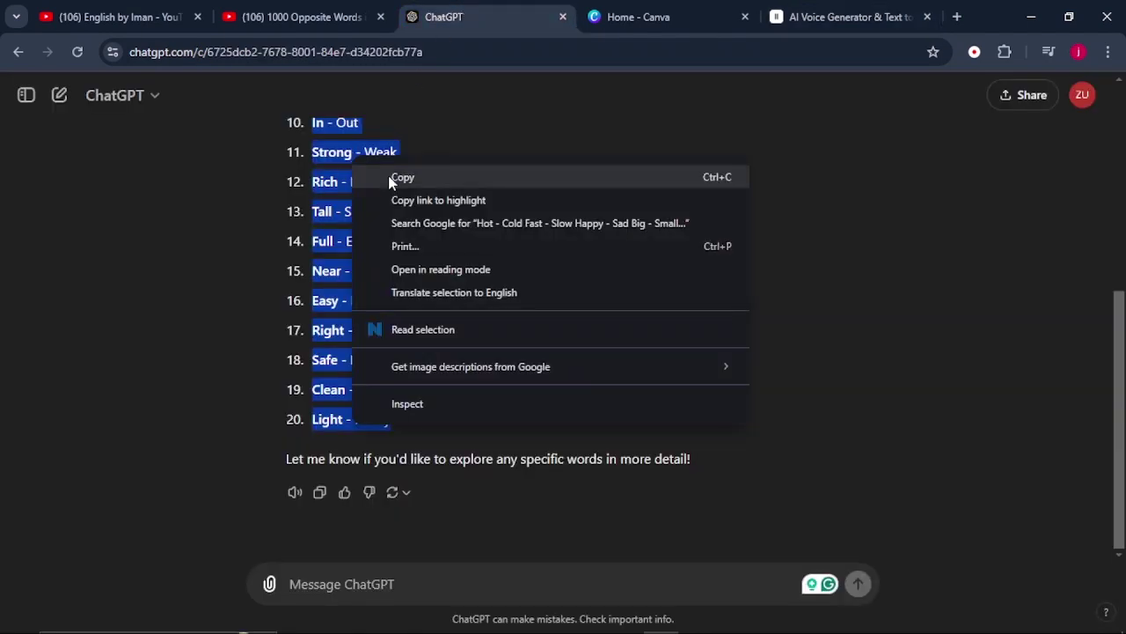
pyautogui.click(392, 176)
# Step: Paste the list into the ElevenLabs text box and insert the Hey kids intro above it
pyautogui.click(796, 17)
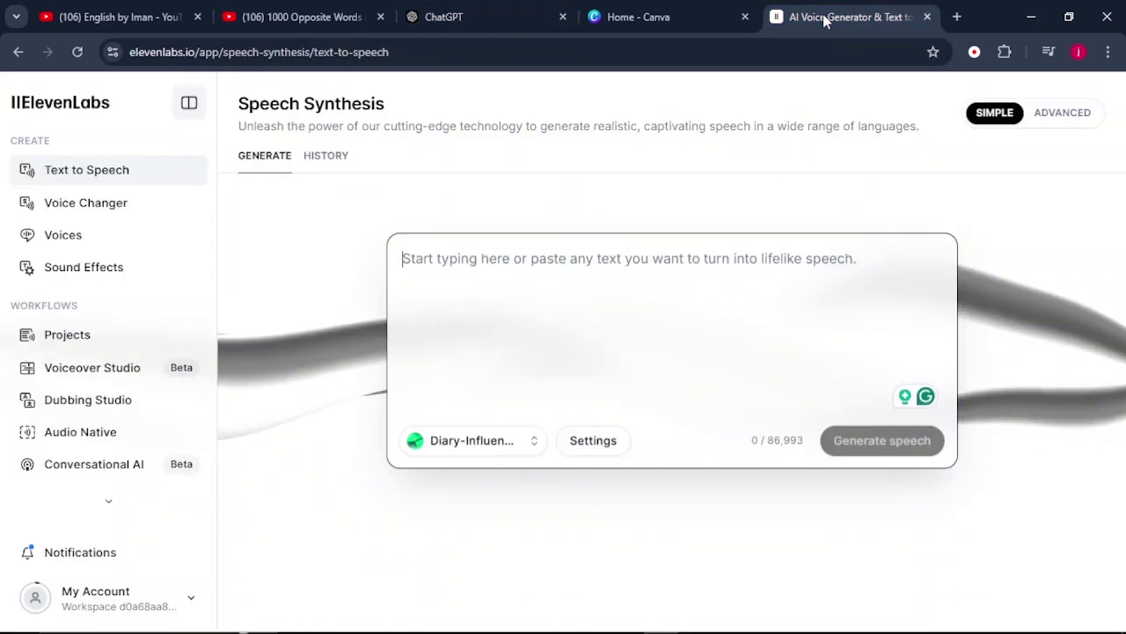
pyautogui.rightClick(515, 290)
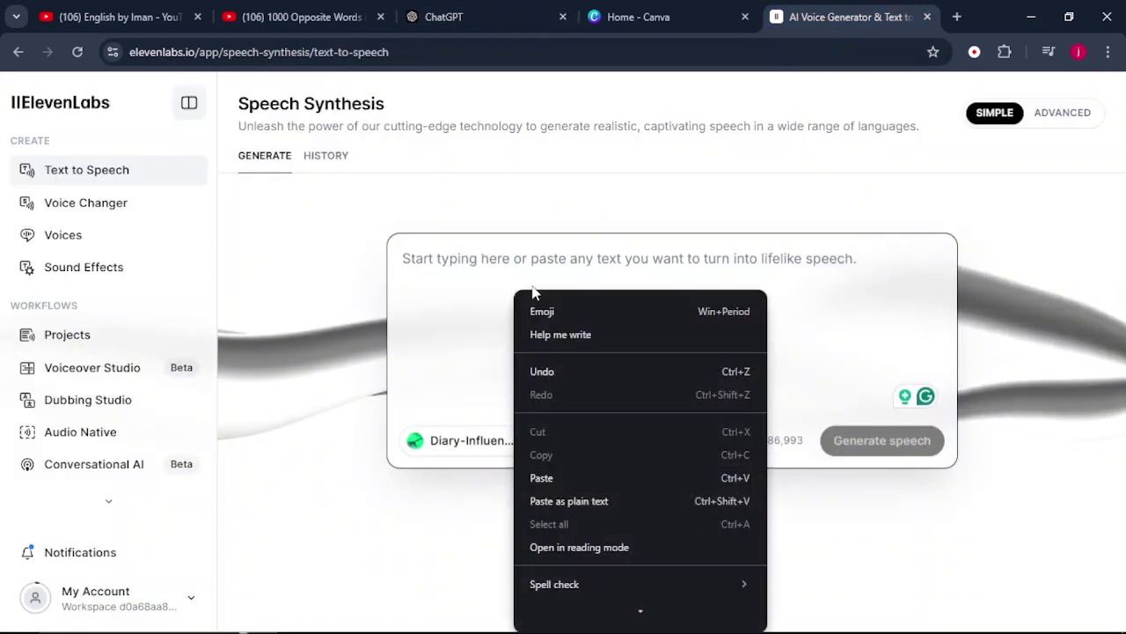
pyautogui.click(546, 477)
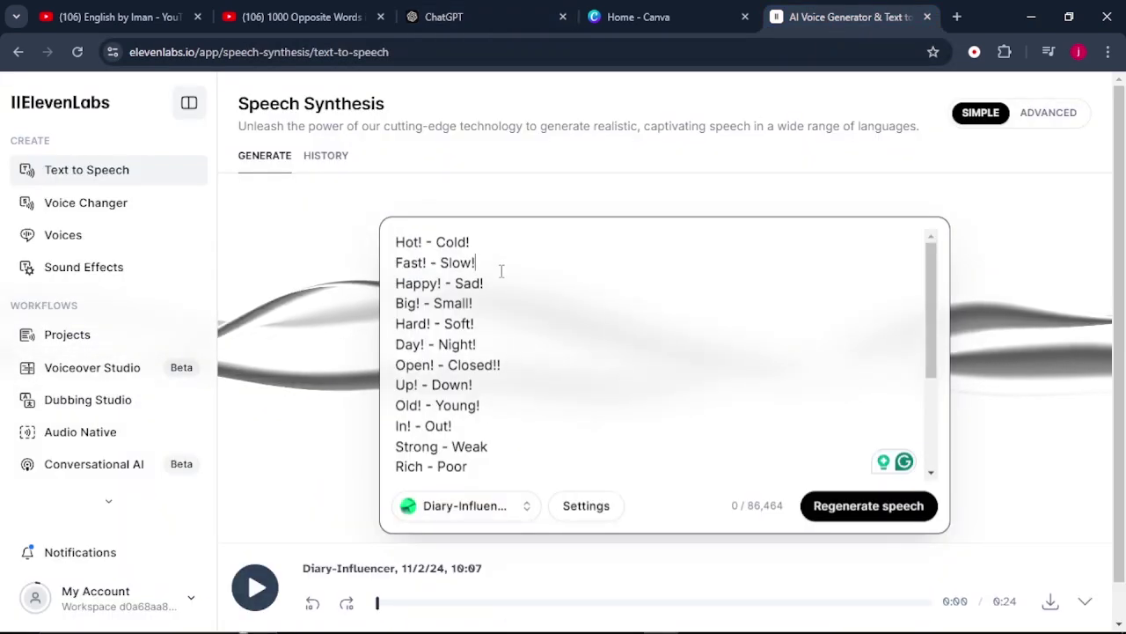
pyautogui.press('Up')
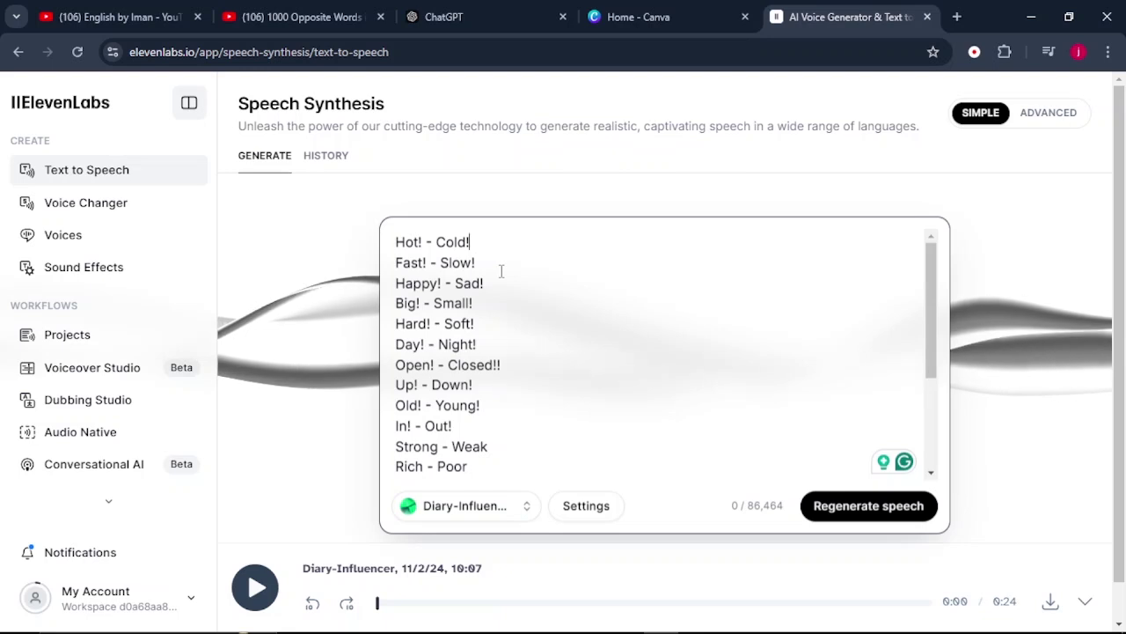
pyautogui.press('Home')
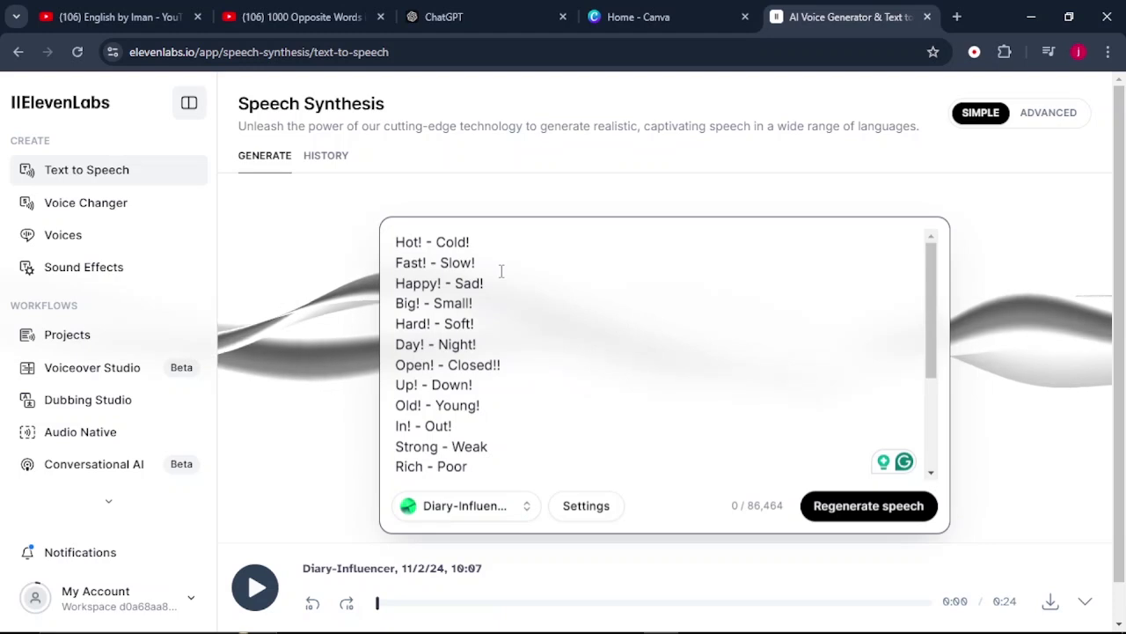
pyautogui.hotkey('ctrl', 'v')
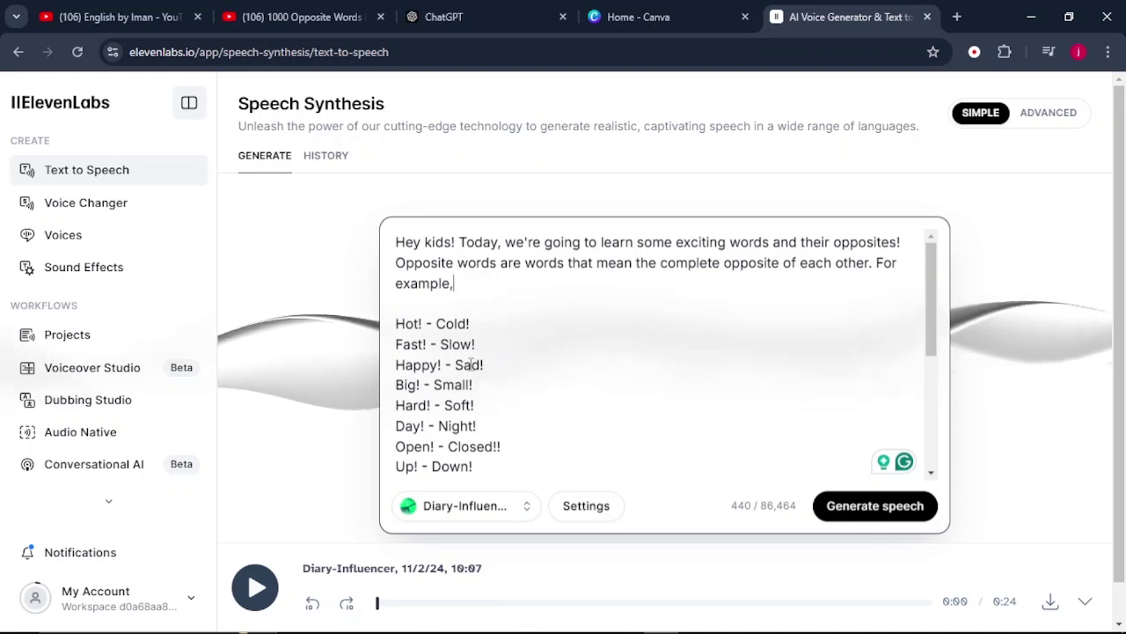
# Step: Keep the Diary-Influencer voice, generate the 34-second voiceover, and download the audio
pyautogui.click(469, 514)
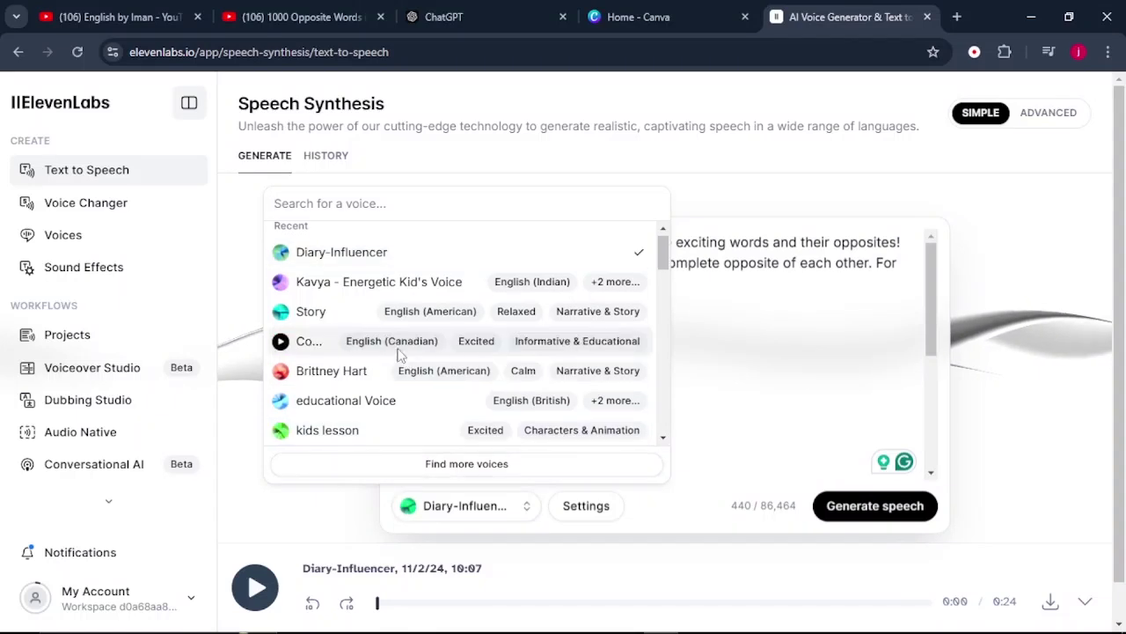
pyautogui.scroll(-1, 397, 353)
pyautogui.scroll(-3, 397, 352)
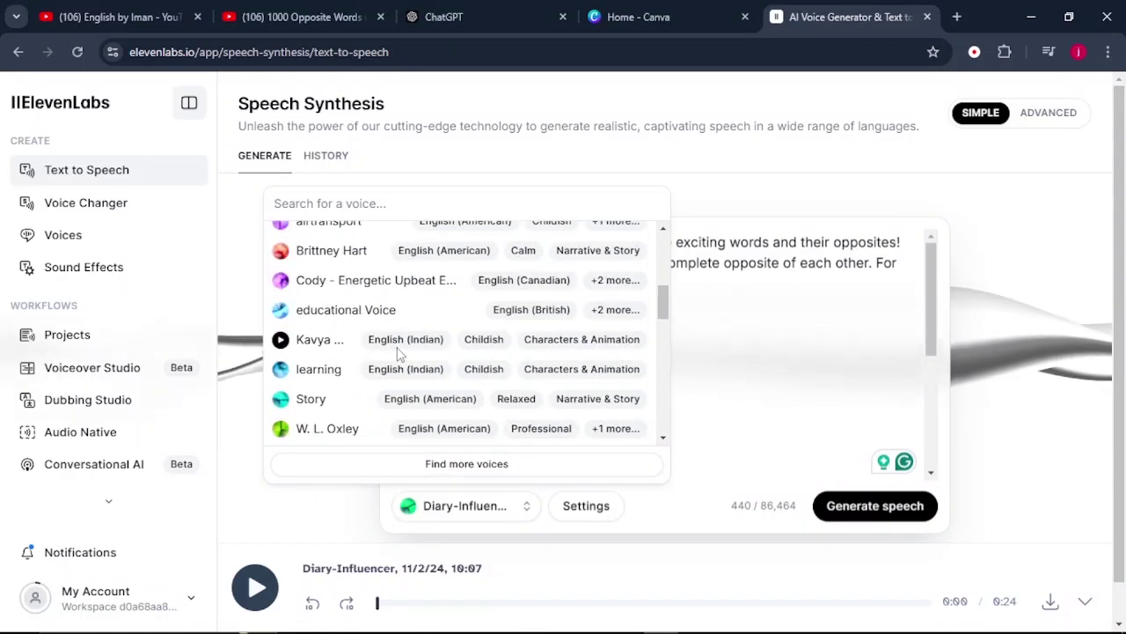
pyautogui.click(731, 364)
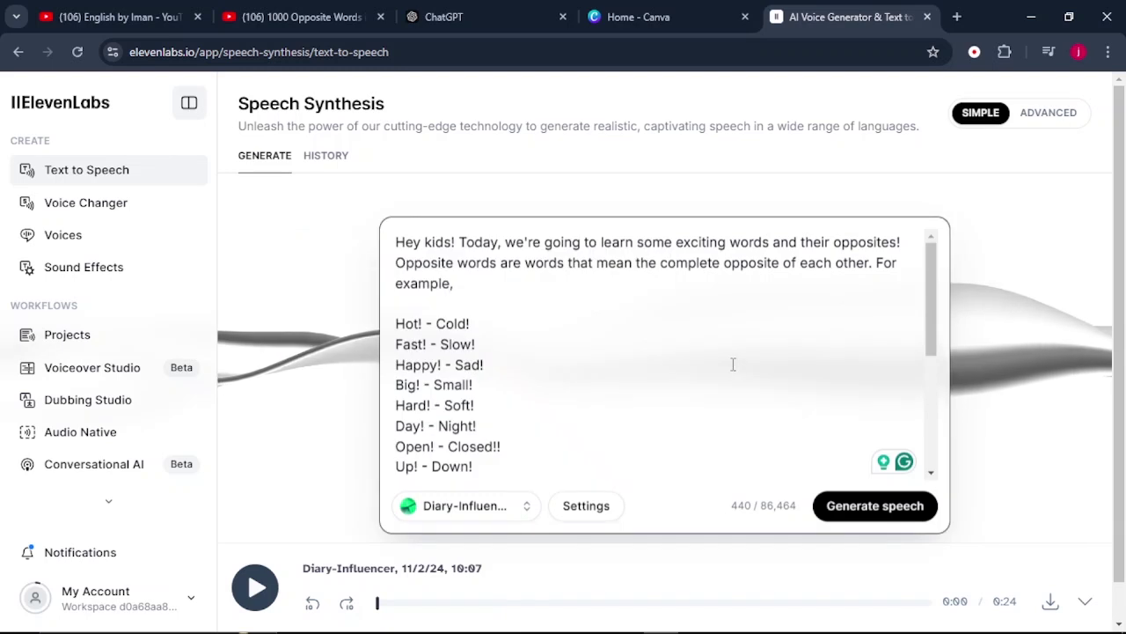
pyautogui.click(864, 515)
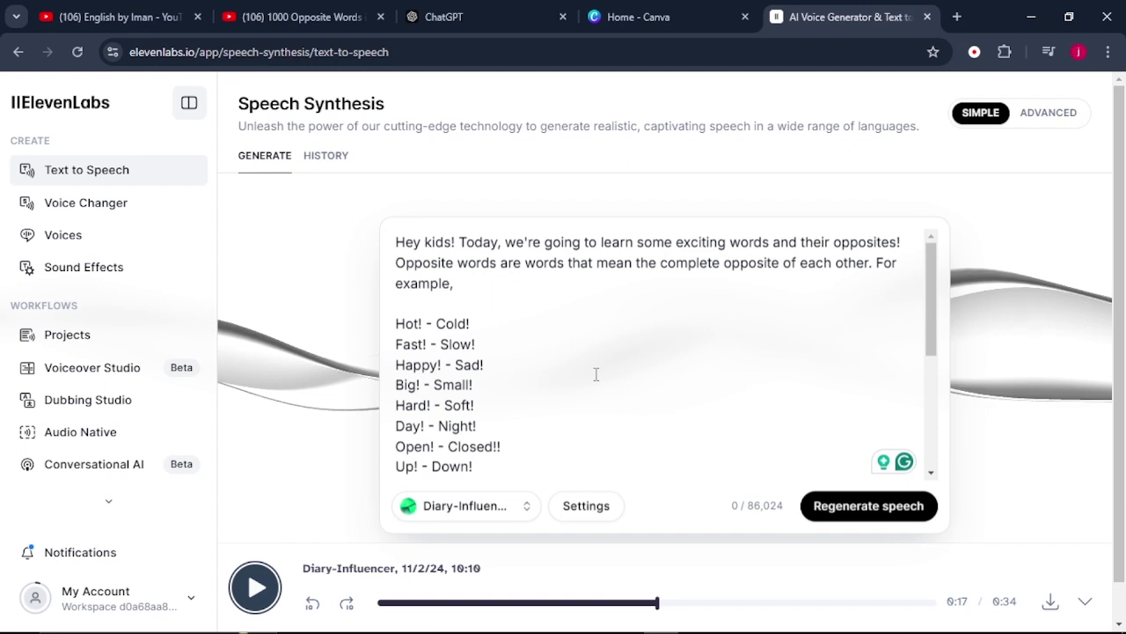
pyautogui.click(1051, 602)
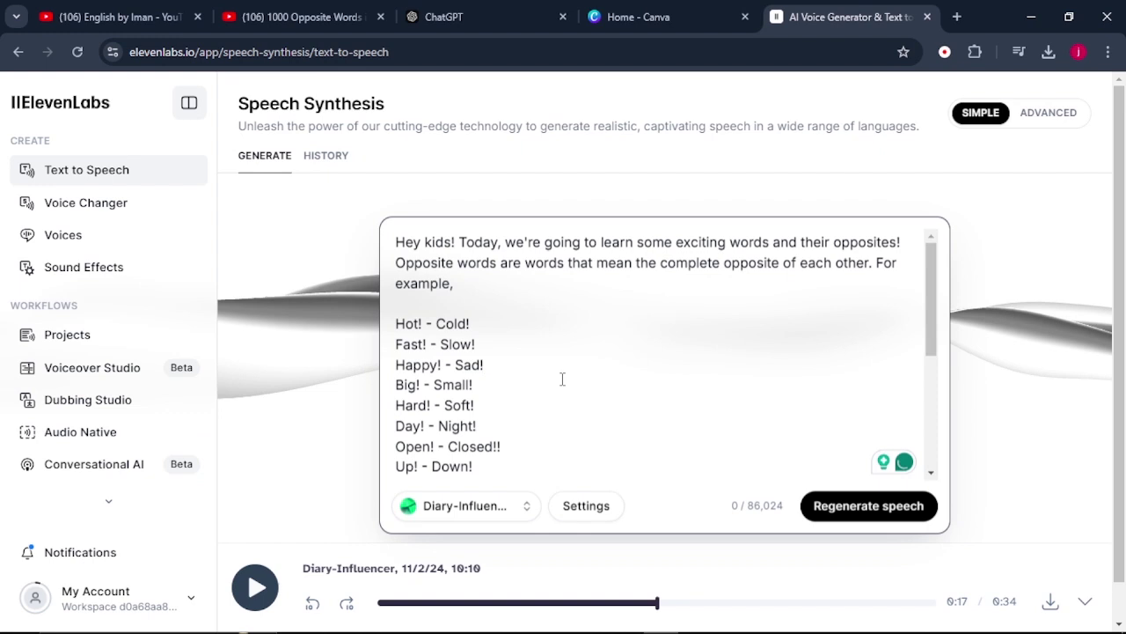
# Step: Delete the intro paragraph, switch to the Shanny voice, and download the 32-second mp3
pyautogui.tripleClick(524, 280)
pyautogui.press('BackSpace')
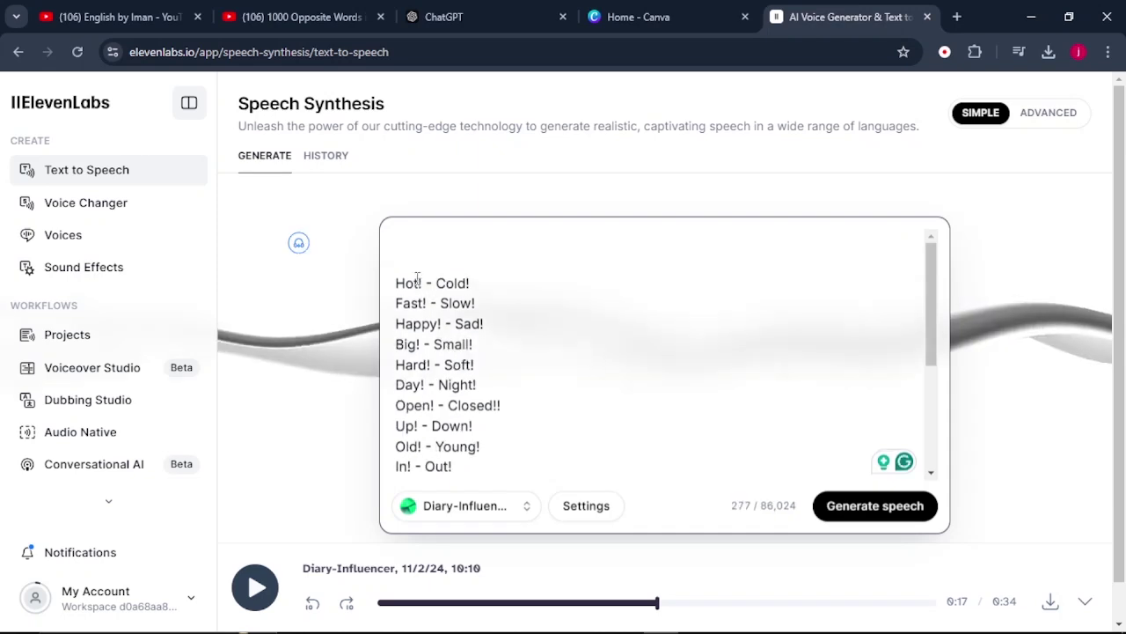
pyautogui.click(472, 506)
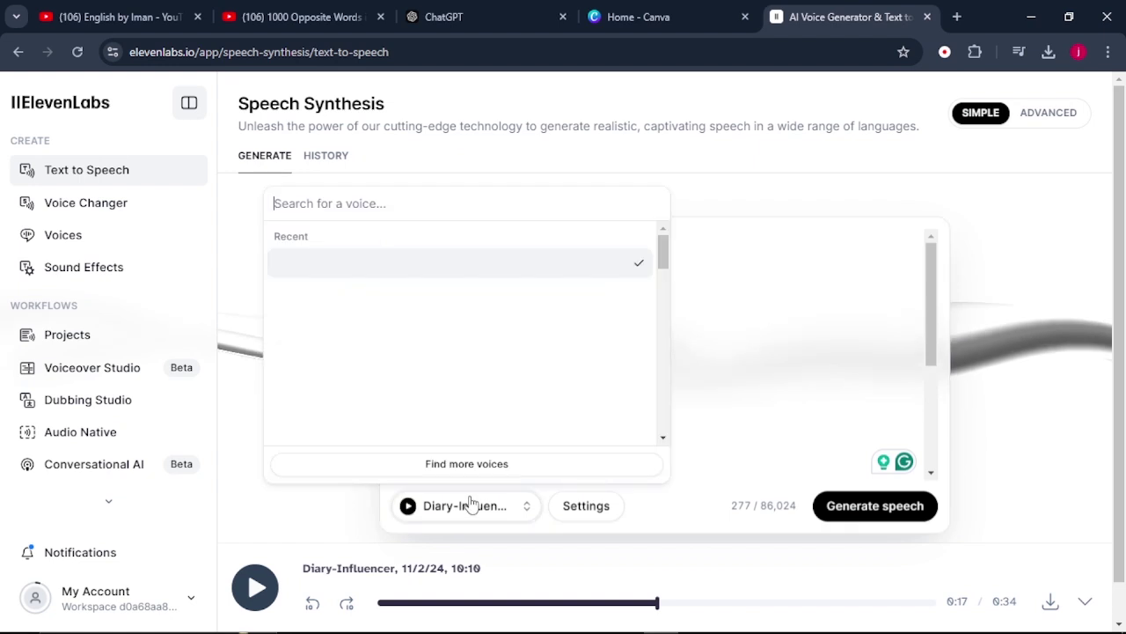
pyautogui.click(255, 590)
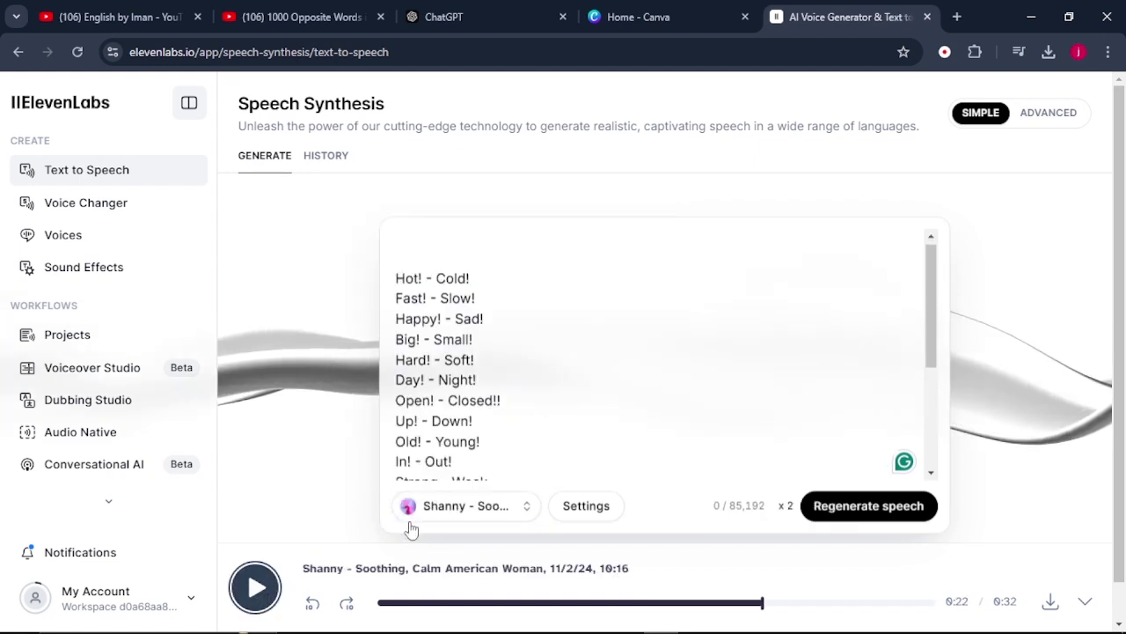
pyautogui.click(1050, 601)
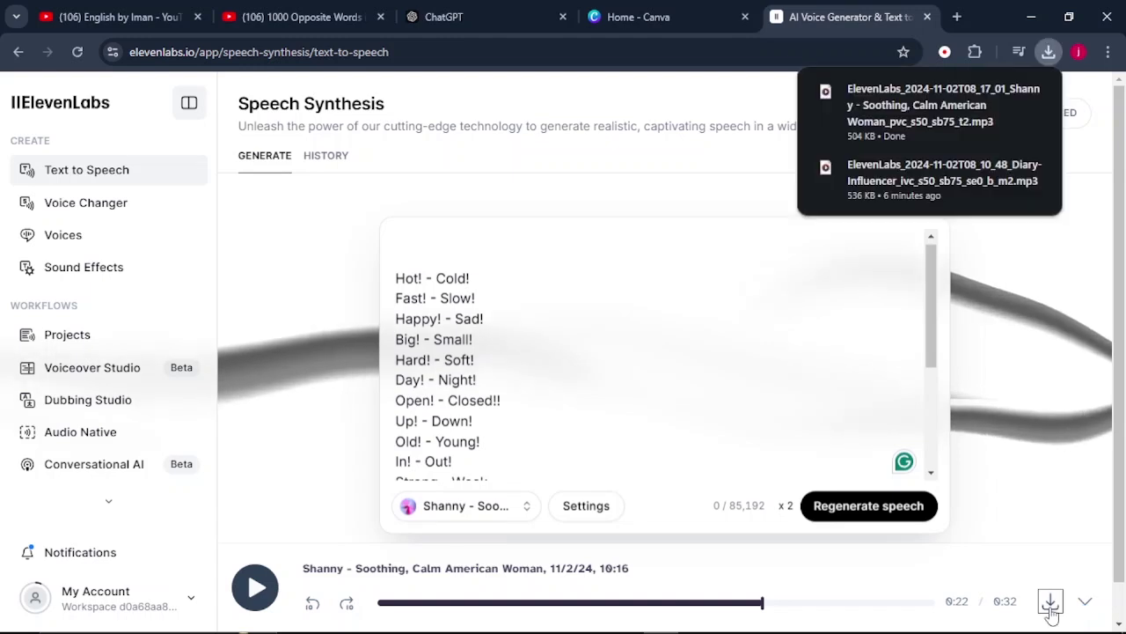
pyautogui.click(784, 284)
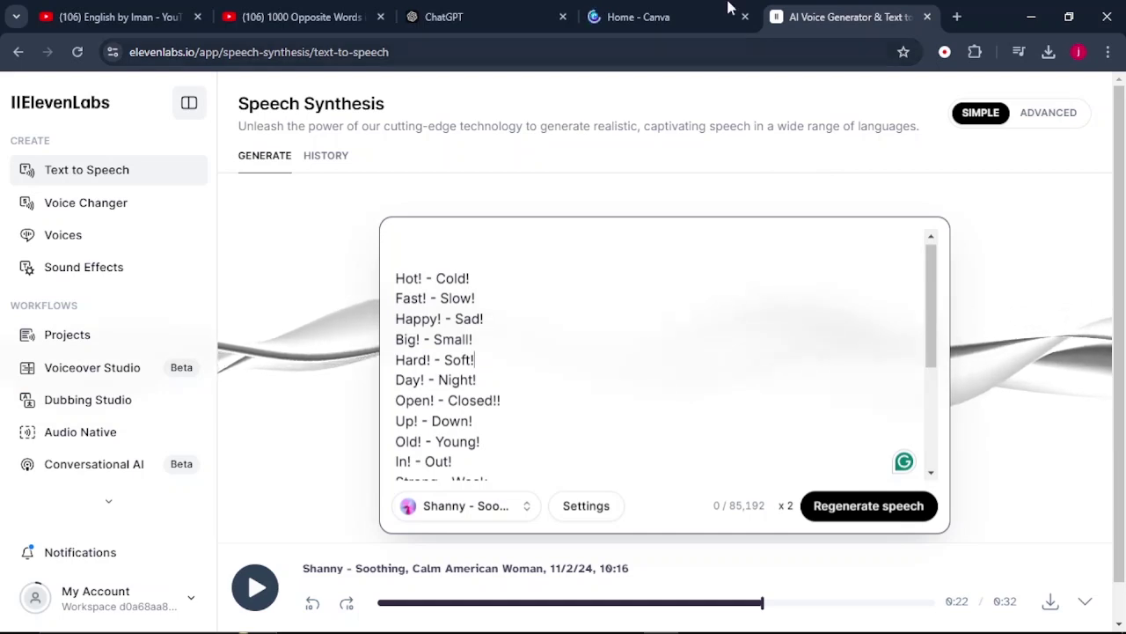
# Step: Glance at the reference video, then create a Video (1080p) design from Canva's home page
pyautogui.click(627, 16)
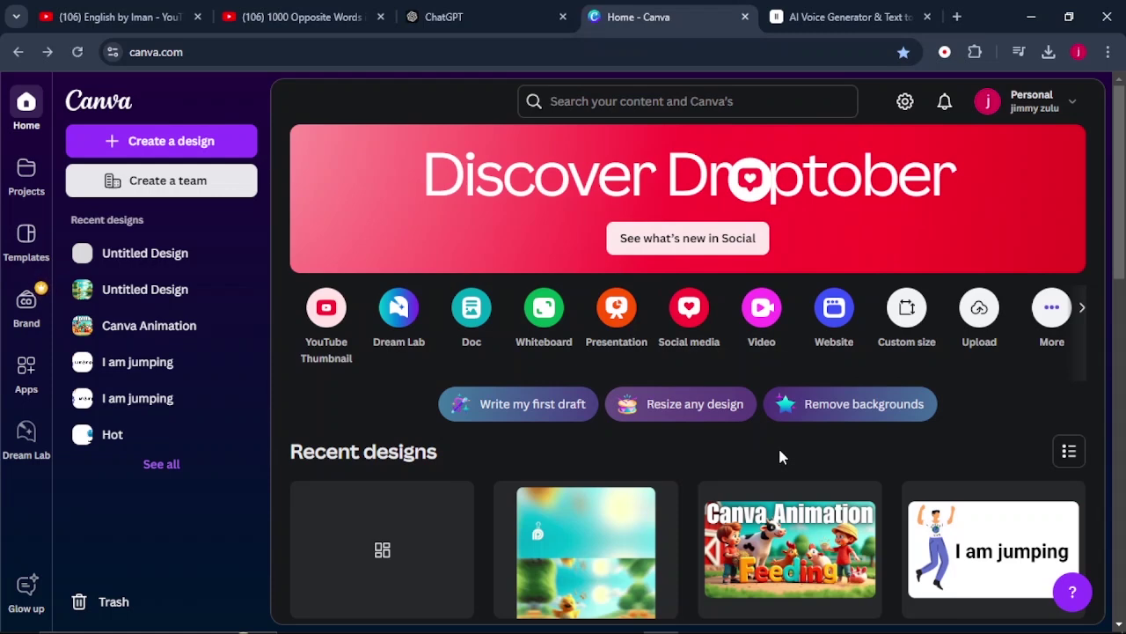
pyautogui.click(268, 14)
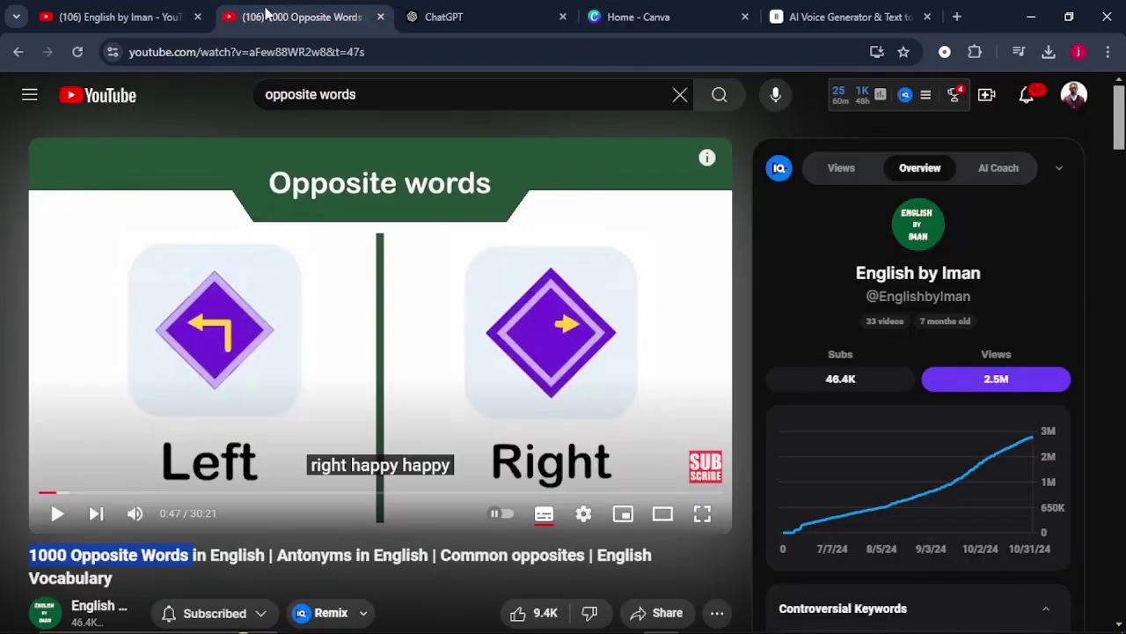
pyautogui.scroll(-3, 374, 327)
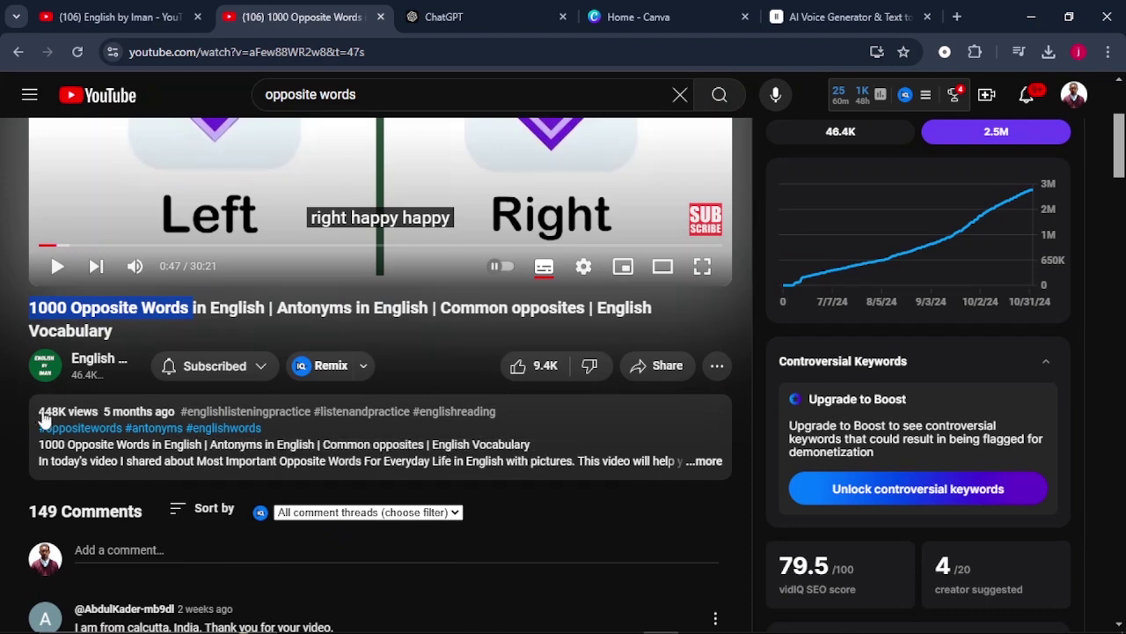
pyautogui.click(647, 17)
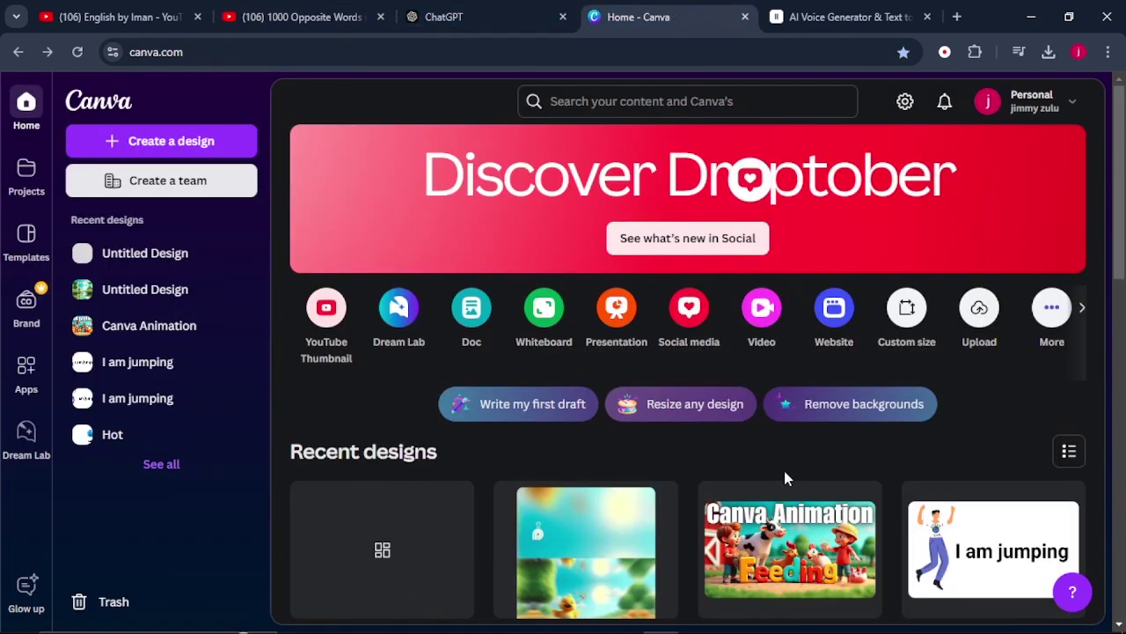
pyautogui.click(761, 313)
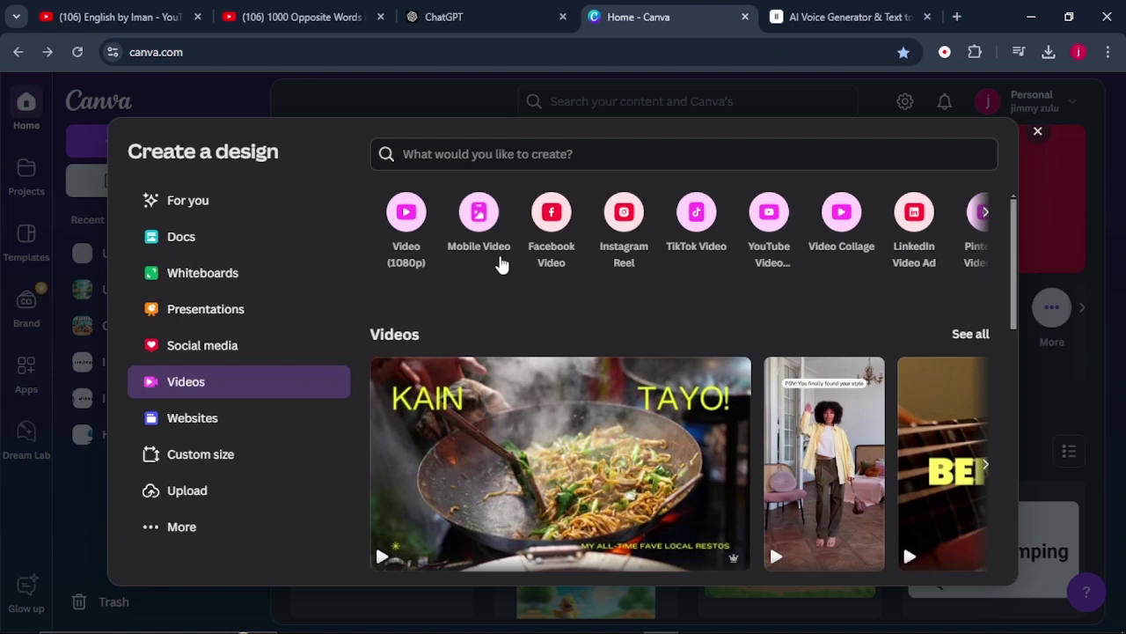
pyautogui.click(405, 224)
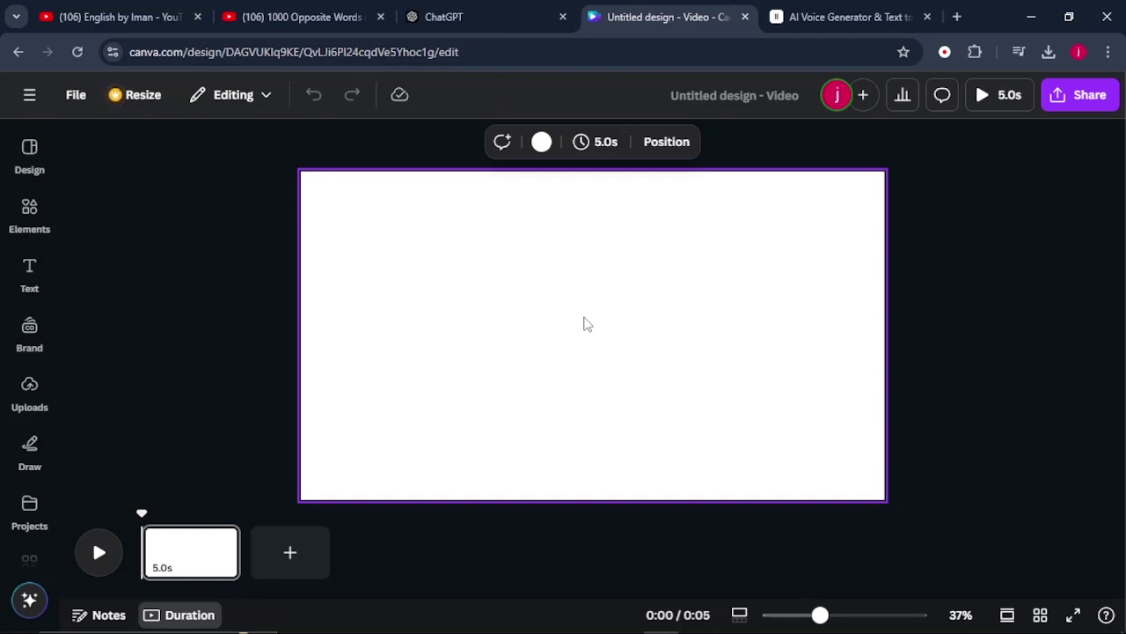
# Step: Search Elements for SHAPE and stretch a green square into a full-width bar at the top
pyautogui.click(14, 218)
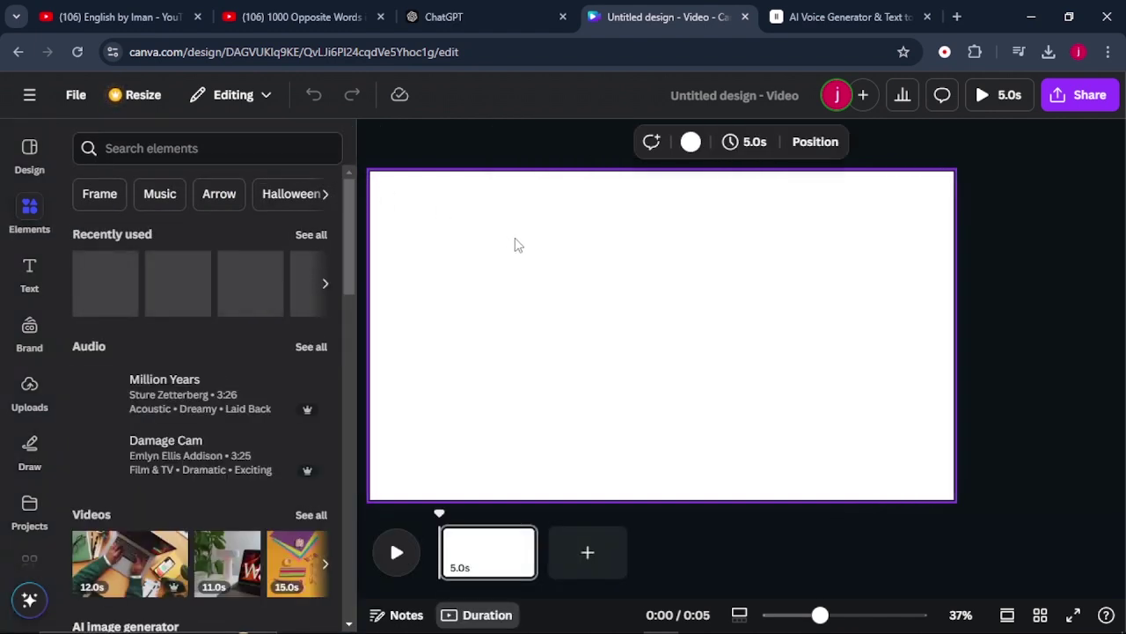
pyautogui.click(193, 148)
pyautogui.write('SHAPE')
pyautogui.press('Return')
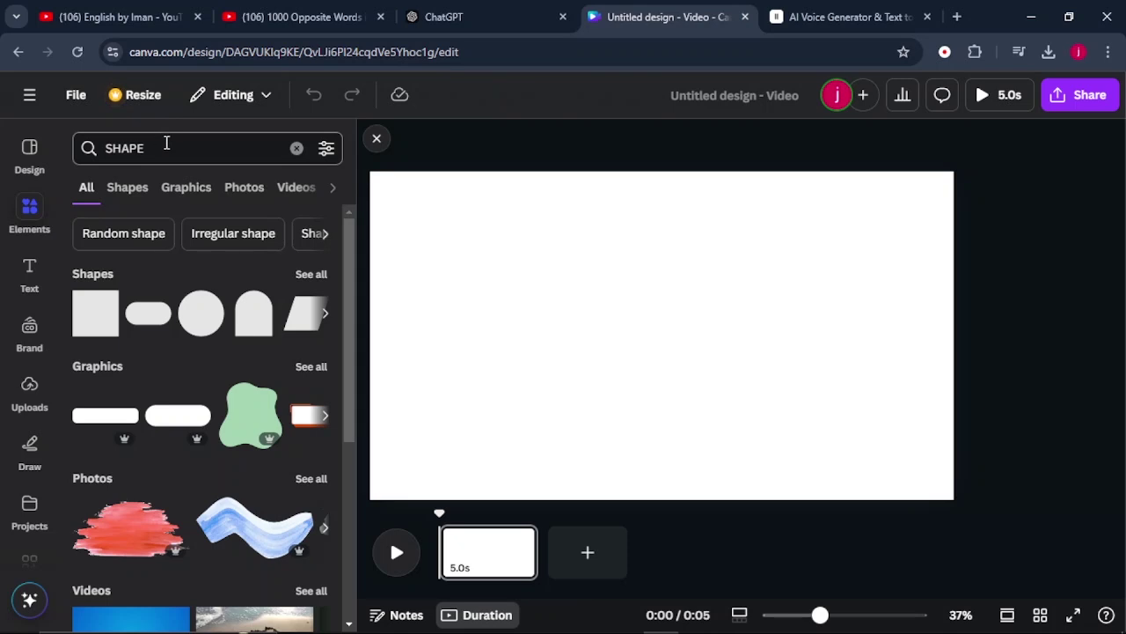
pyautogui.moveTo(105, 315)
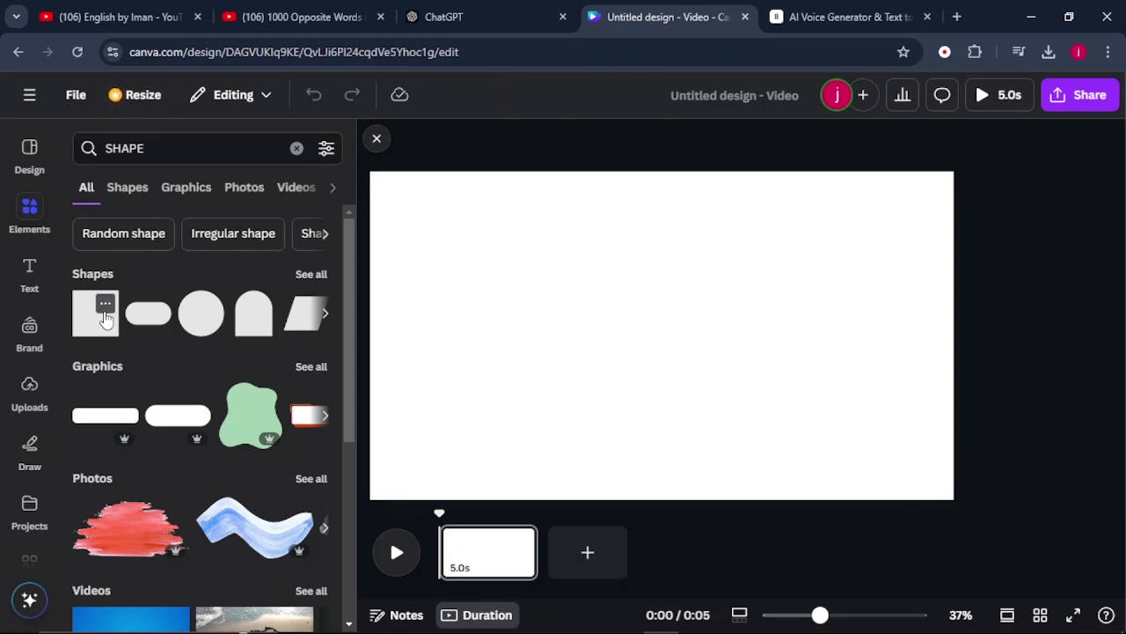
pyautogui.click(104, 308)
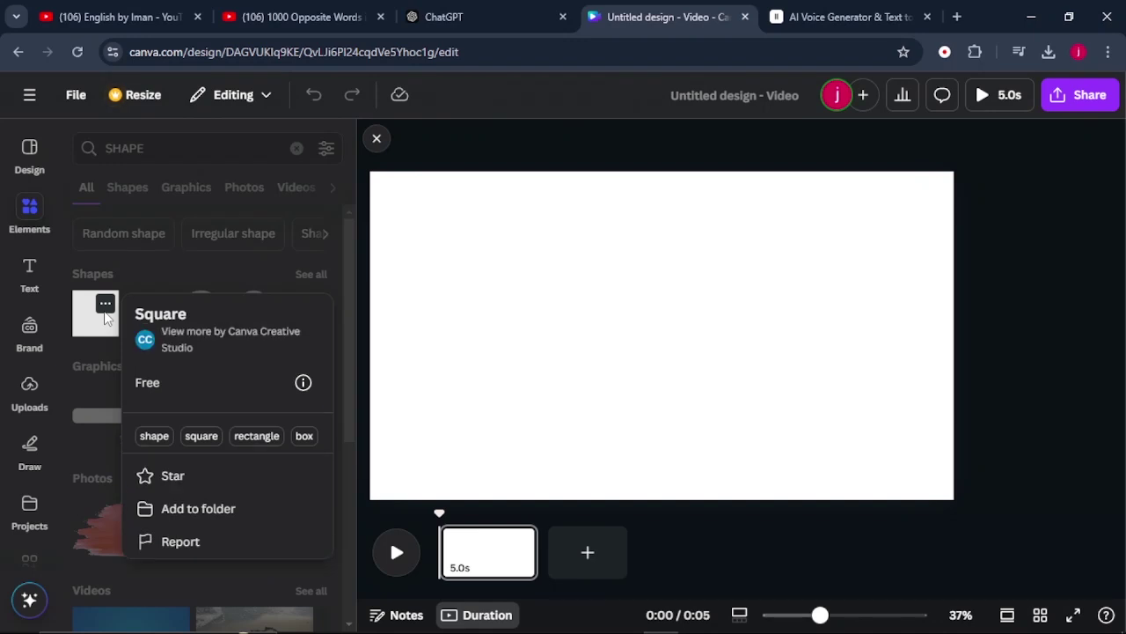
pyautogui.click(106, 315)
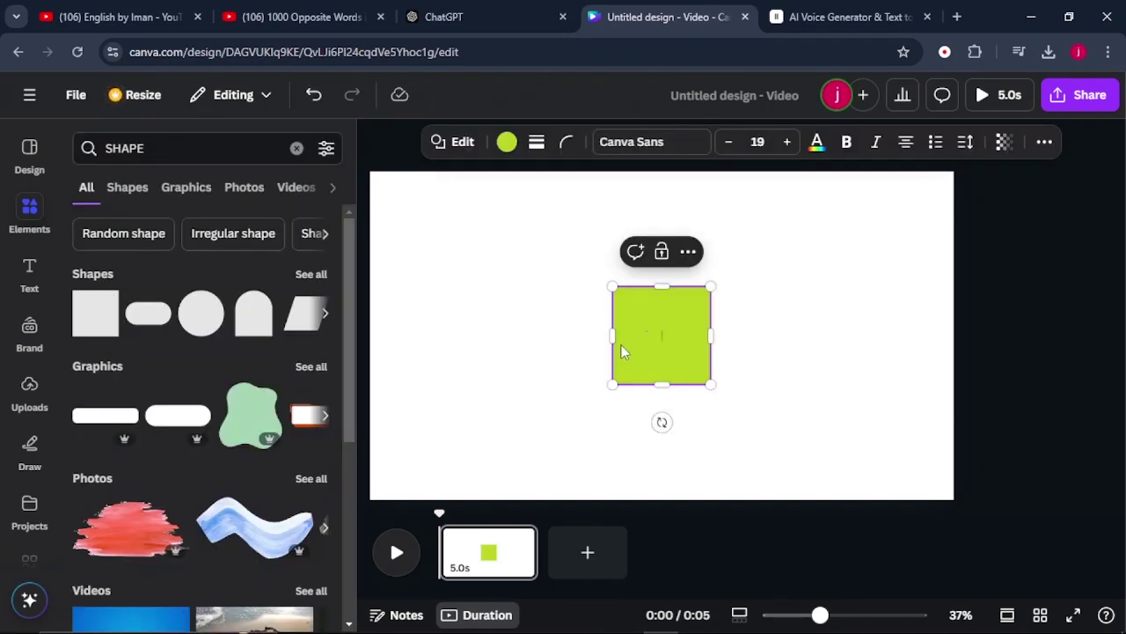
pyautogui.moveTo(613, 335); pyautogui.dragTo(454, 334)
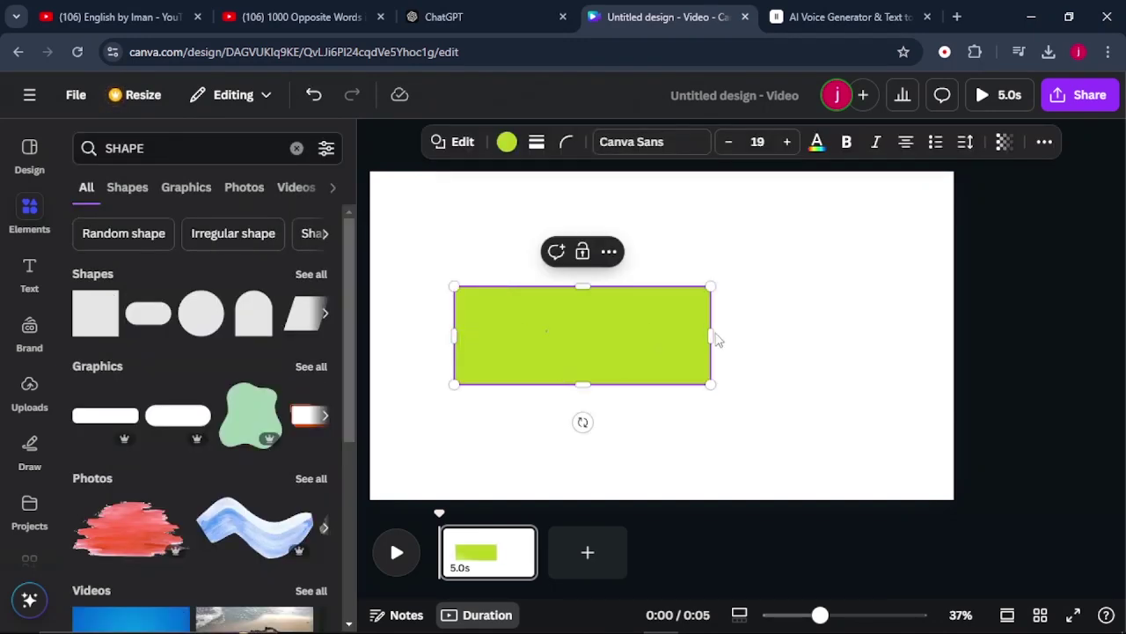
pyautogui.moveTo(715, 336); pyautogui.dragTo(970, 335)
pyautogui.moveTo(455, 333); pyautogui.dragTo(370, 333)
pyautogui.moveTo(795, 312); pyautogui.dragTo(805, 193)
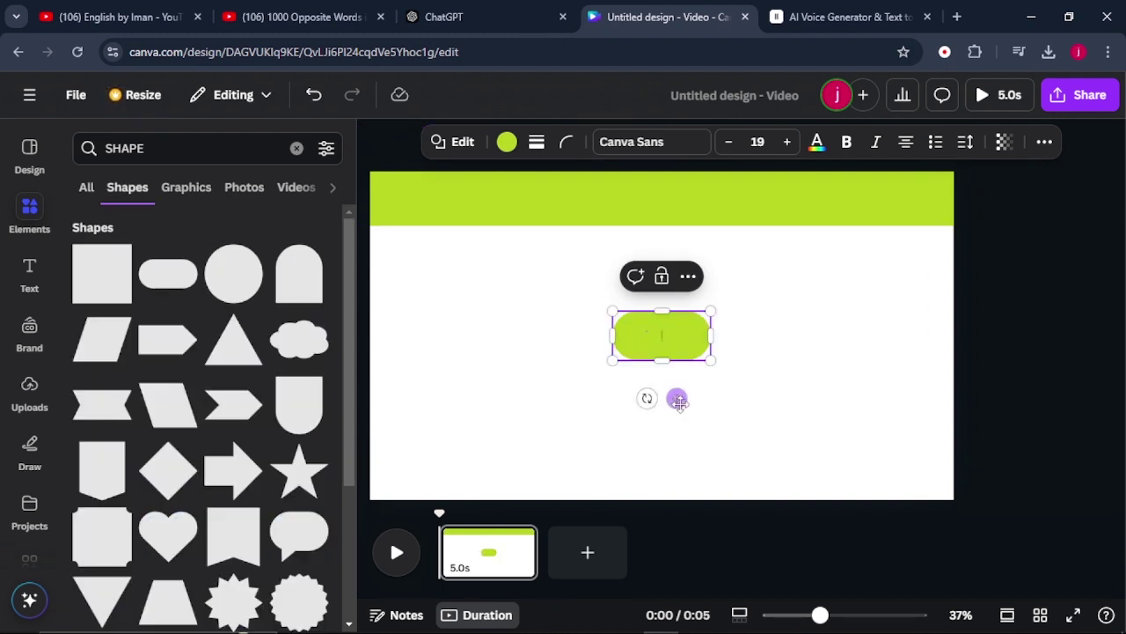
# Step: Add a green pill shape, widen it to 897, and tuck it under the header's centre
pyautogui.moveTo(674, 397); pyautogui.dragTo(652, 311)
pyautogui.moveTo(692, 250); pyautogui.dragTo(860, 253)
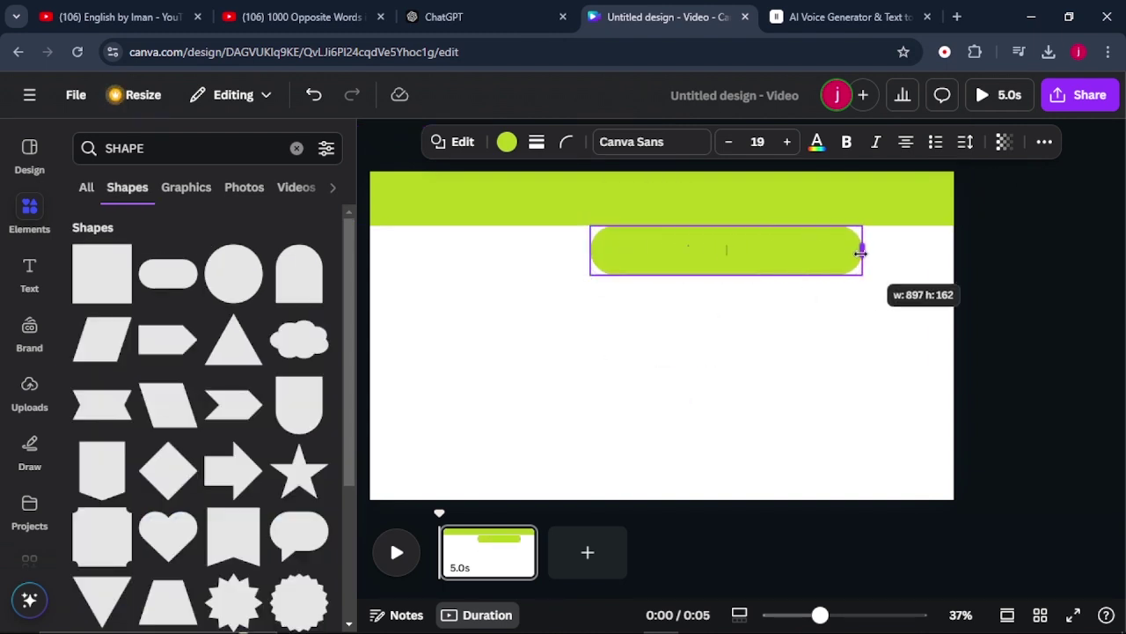
pyautogui.moveTo(739, 313); pyautogui.dragTo(680, 264)
pyautogui.click(813, 314)
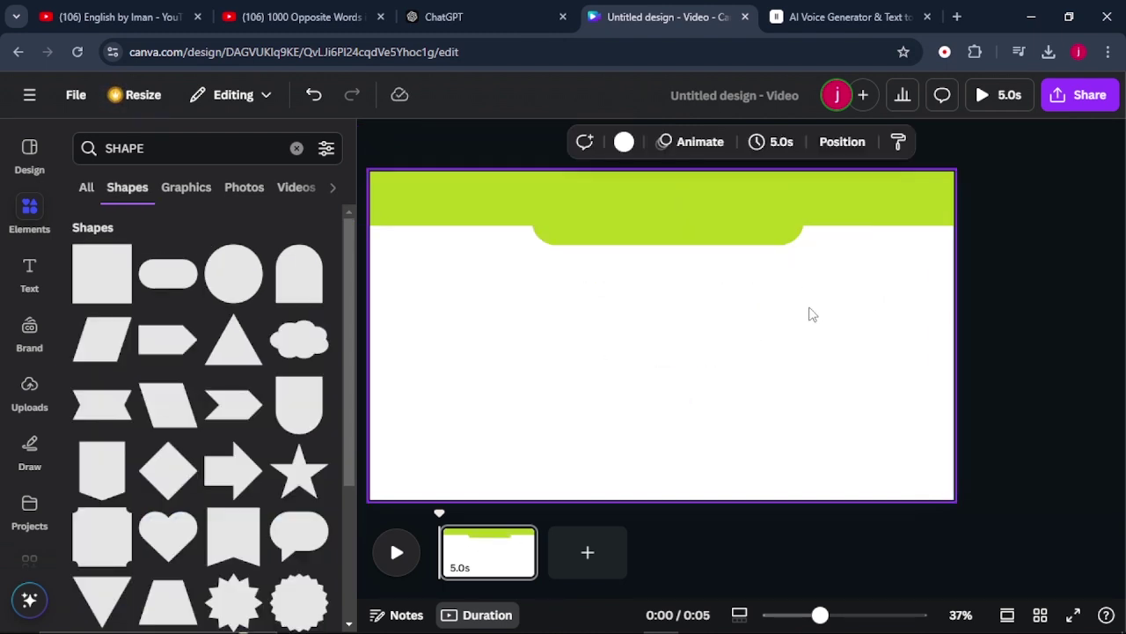
# Step: Add a line with L, rotate it vertical, and thicken it into a centre divider
pyautogui.click(151, 148)
pyautogui.press('Escape')
pyautogui.press('l')
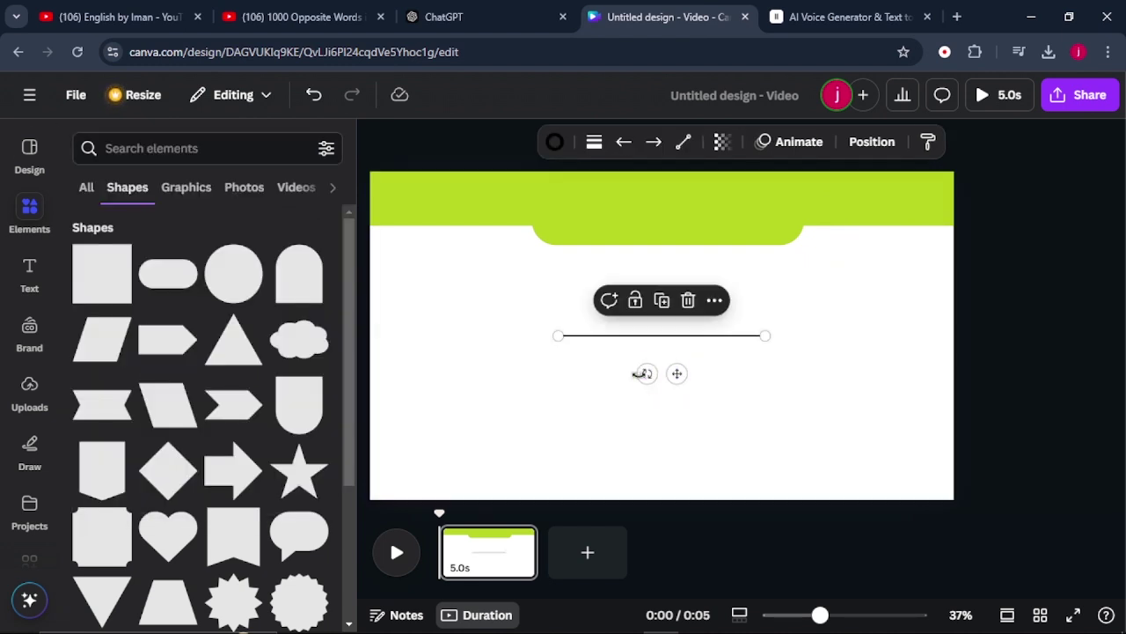
pyautogui.moveTo(644, 373); pyautogui.dragTo(625, 347)
pyautogui.click(727, 341)
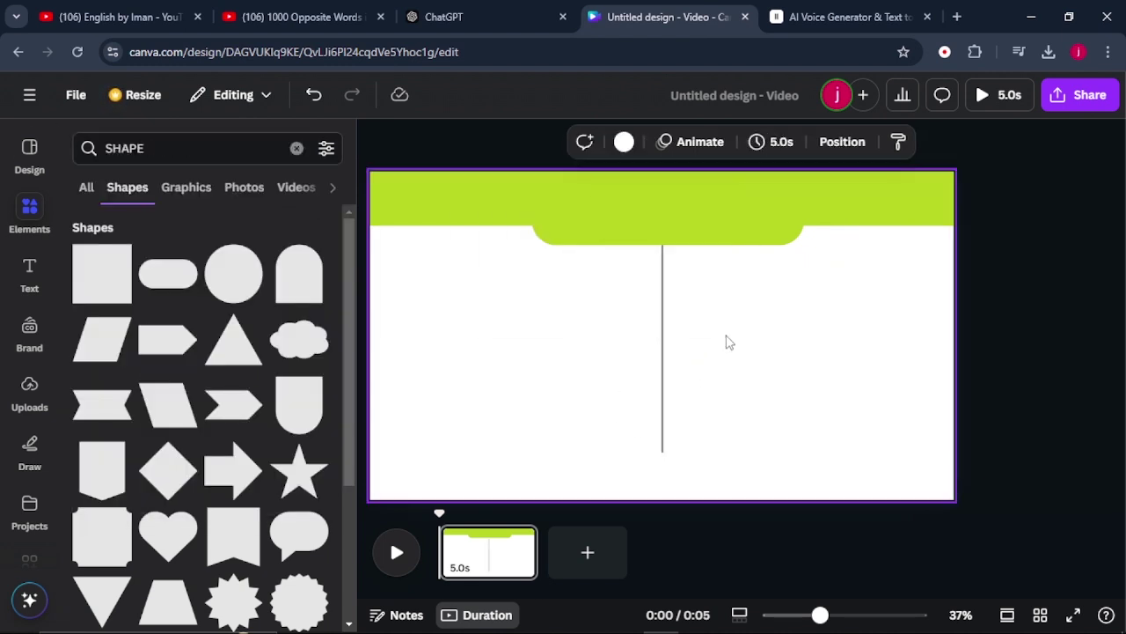
pyautogui.click(663, 314)
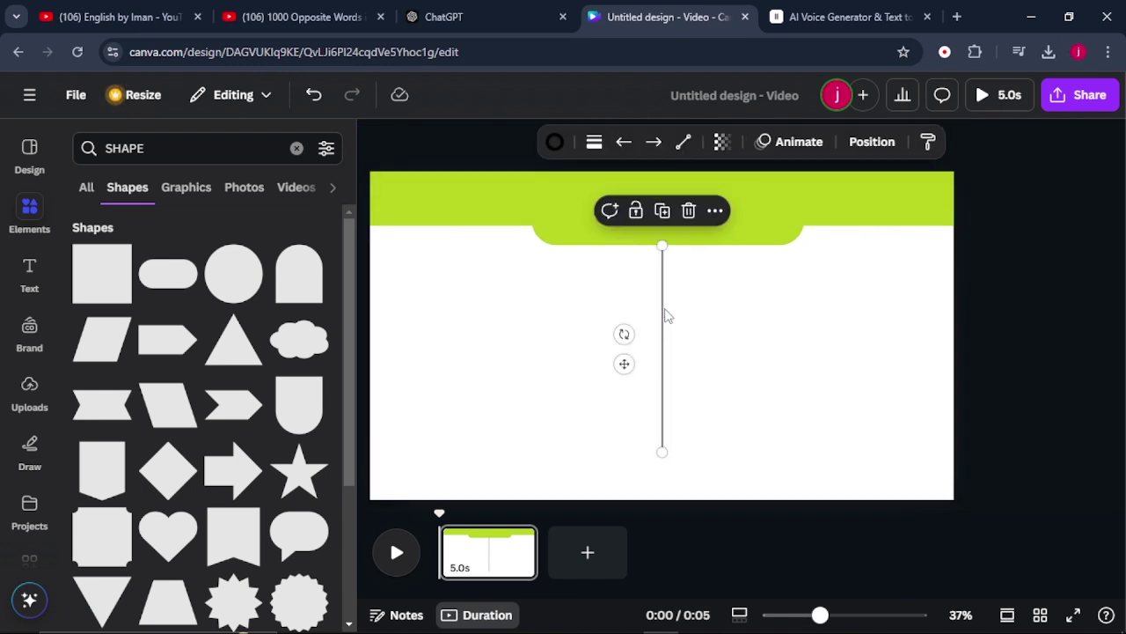
pyautogui.click(595, 145)
pyautogui.moveTo(493, 289); pyautogui.dragTo(527, 301)
pyautogui.click(762, 365)
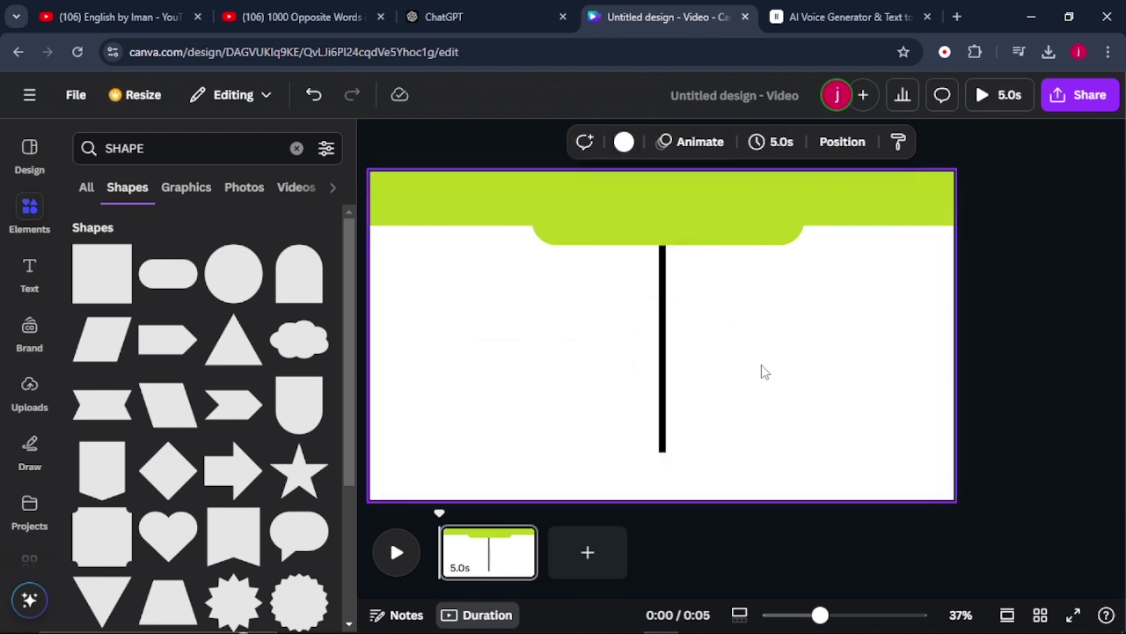
# Step: Colour the divider line the header's lime green
pyautogui.click(667, 390)
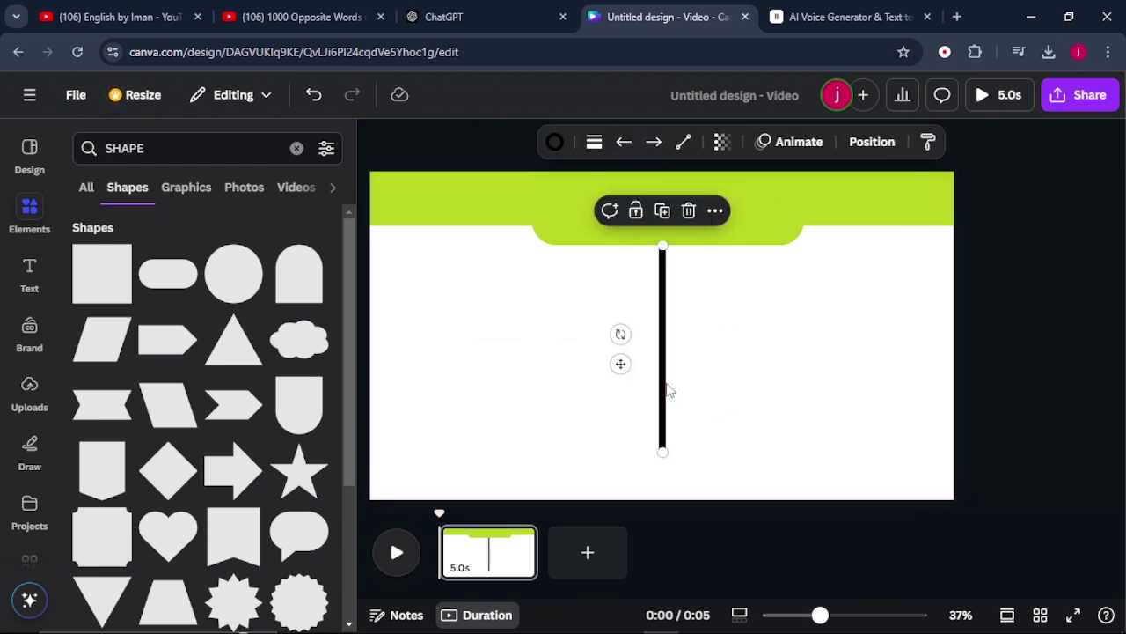
pyautogui.click(556, 144)
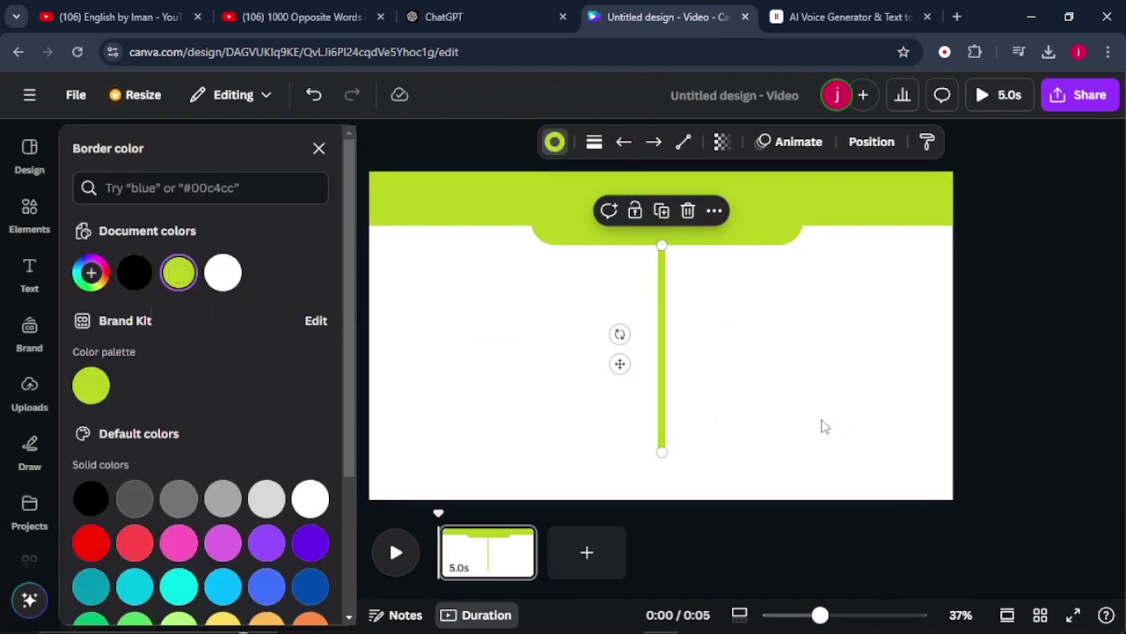
pyautogui.click(503, 320)
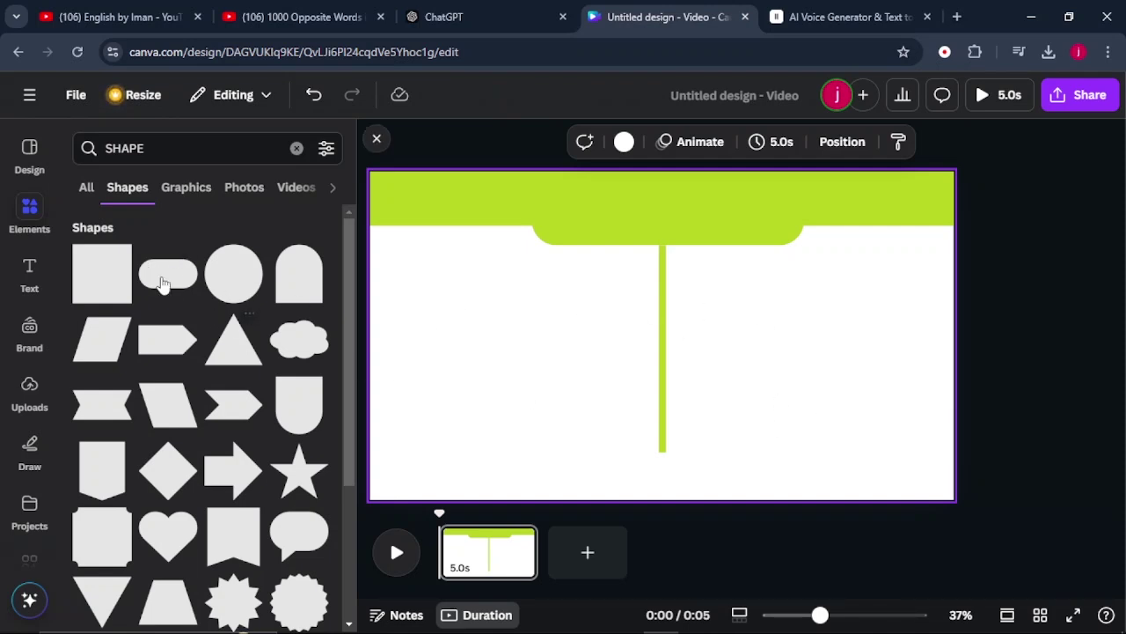
# Step: Add a heading, type the Opposite Words title, and shrink it to fit the header
pyautogui.click(31, 268)
pyautogui.click(164, 384)
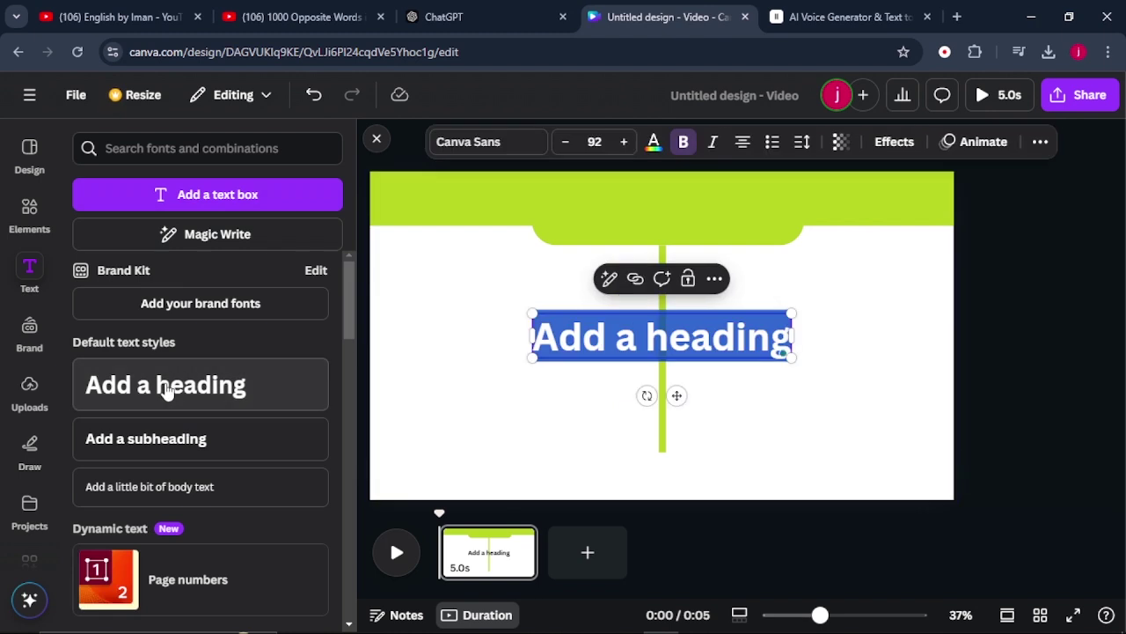
pyautogui.write('opp')
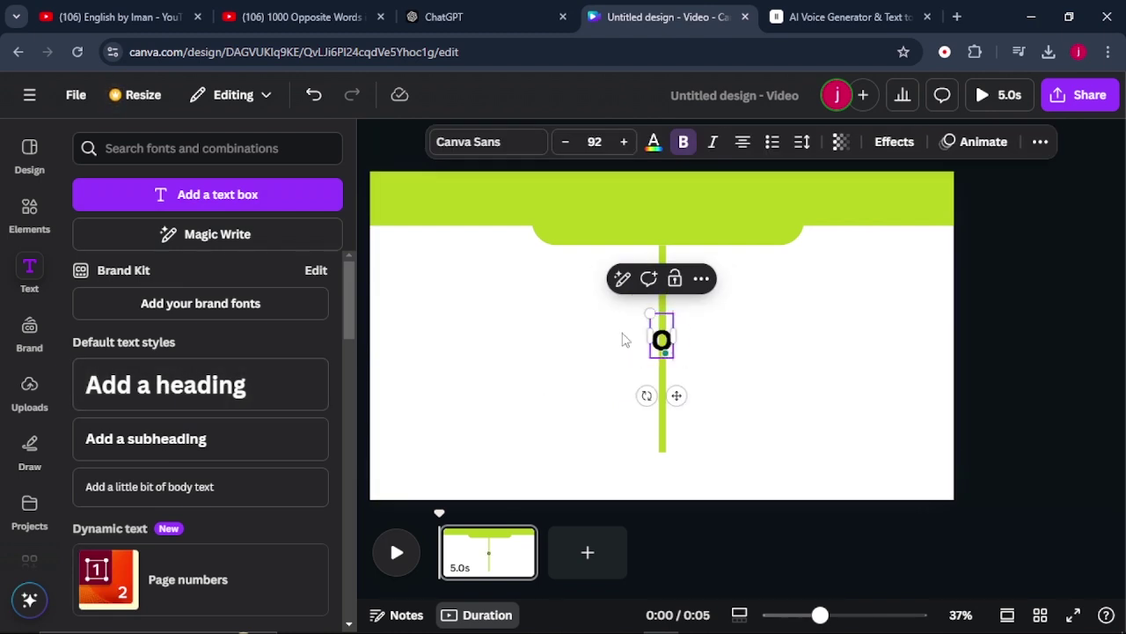
pyautogui.write('osite words')
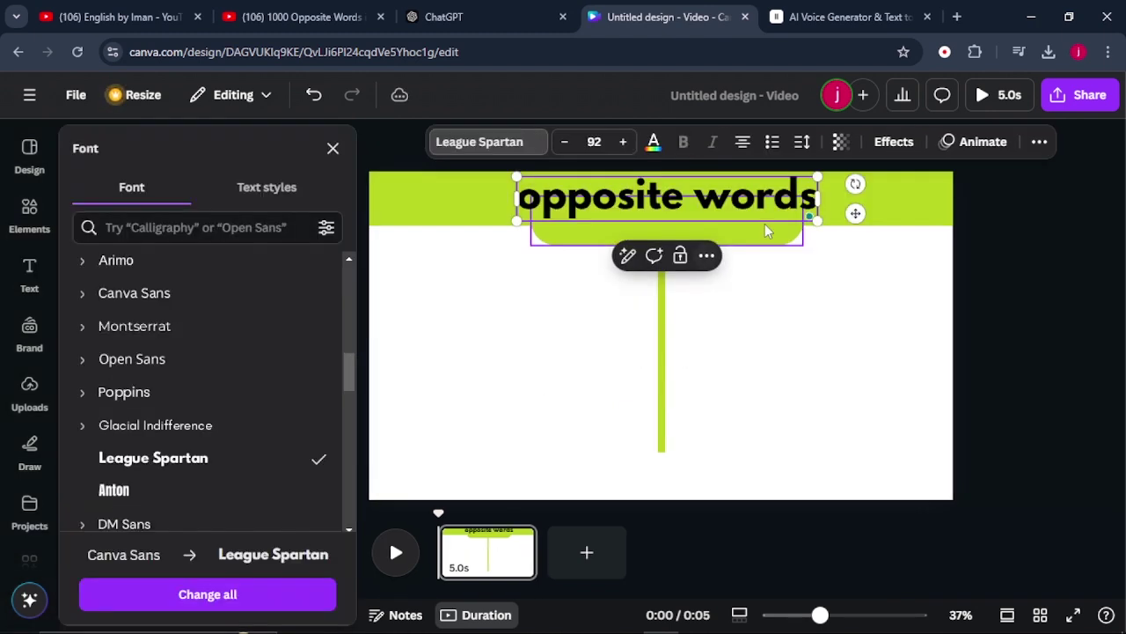
pyautogui.moveTo(824, 170); pyautogui.dragTo(774, 188)
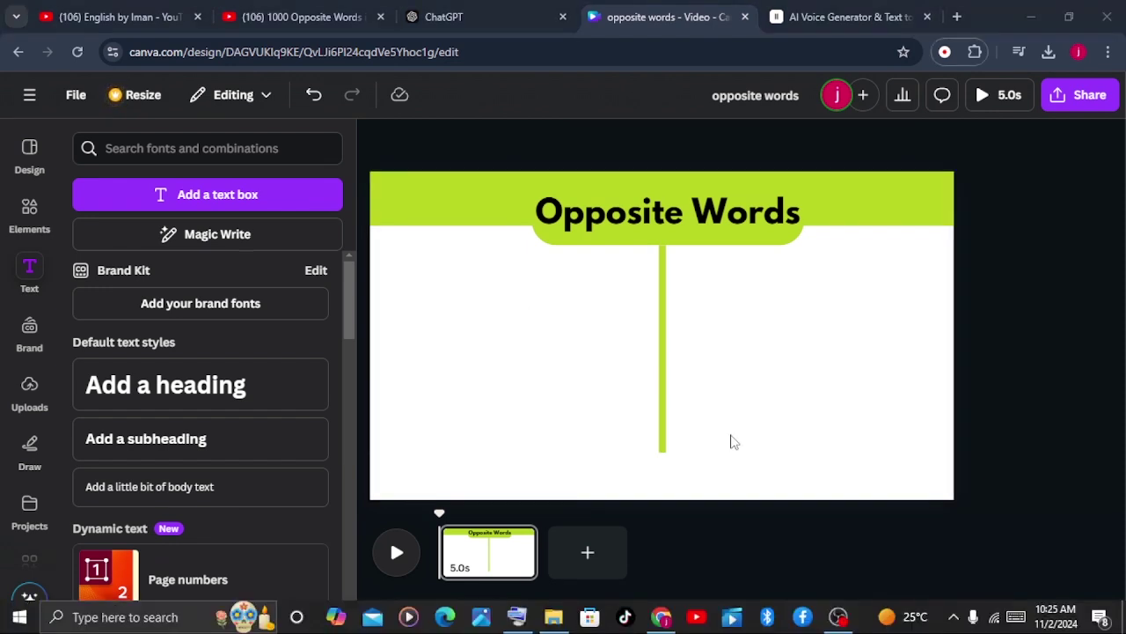
# Step: Add the uploaded ElevenLabs voiceover and split the audio track at 0:09
pyautogui.click(27, 387)
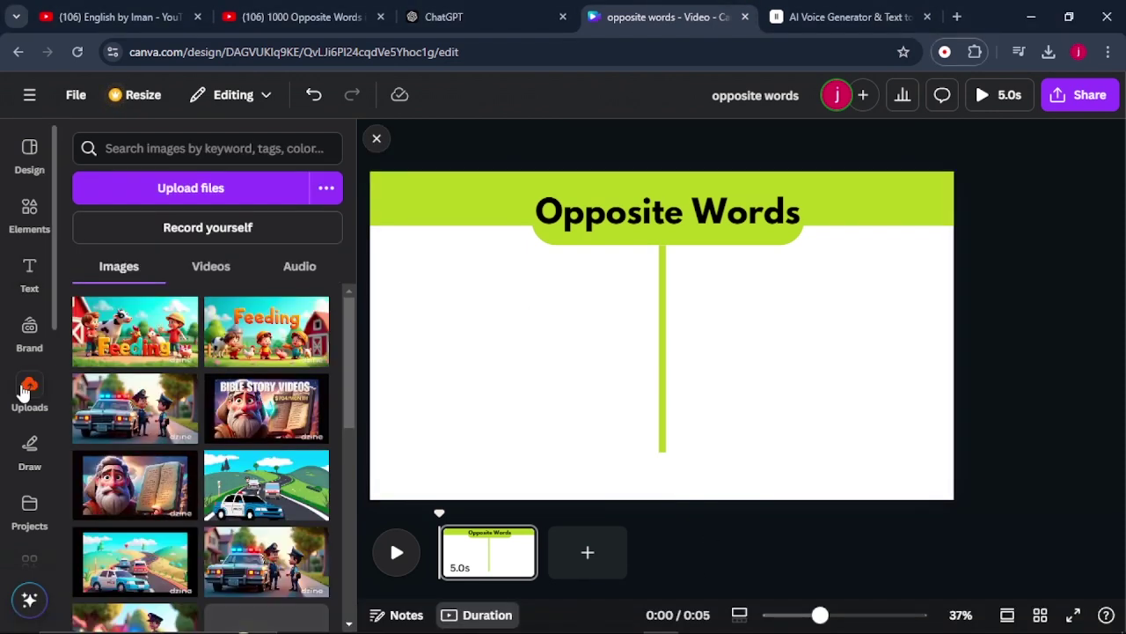
pyautogui.click(299, 277)
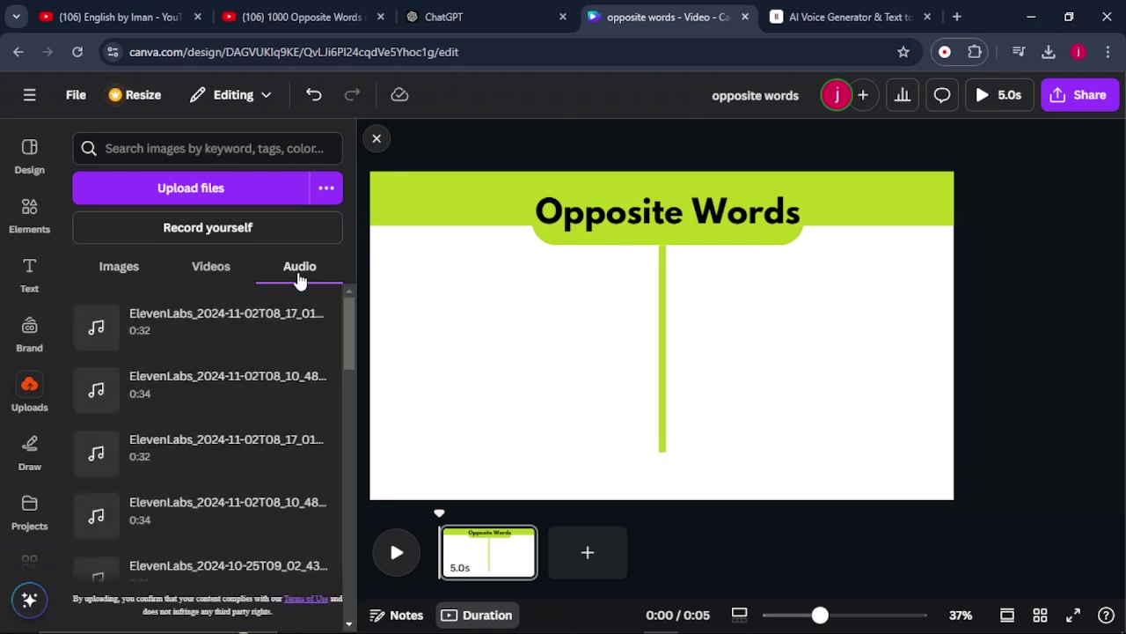
pyautogui.click(198, 327)
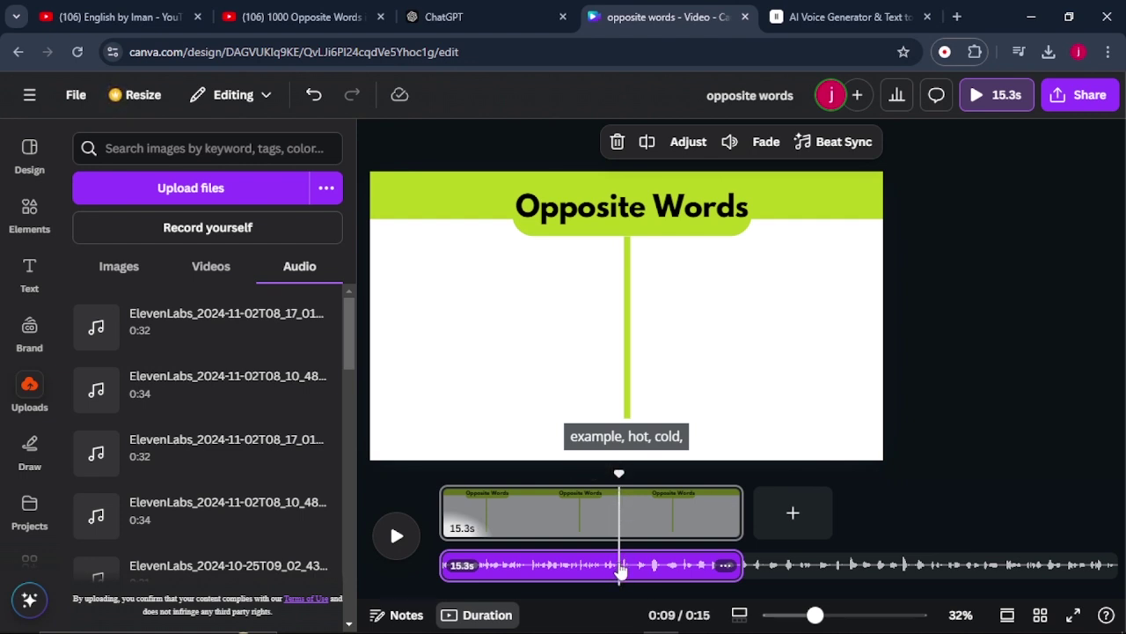
pyautogui.rightClick(620, 570)
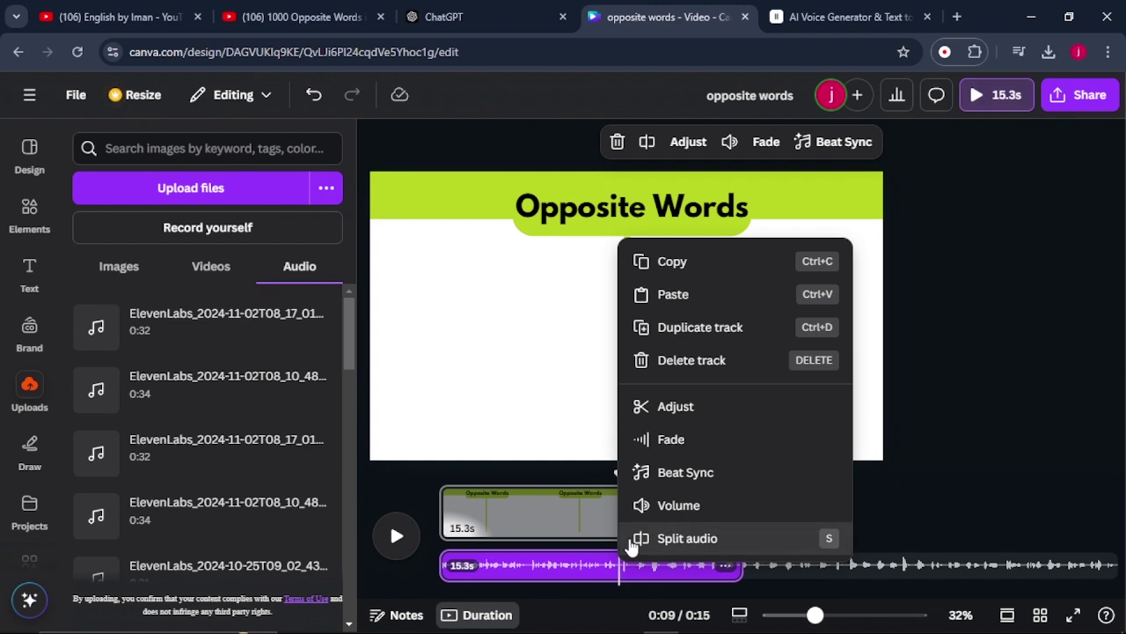
pyautogui.click(628, 547)
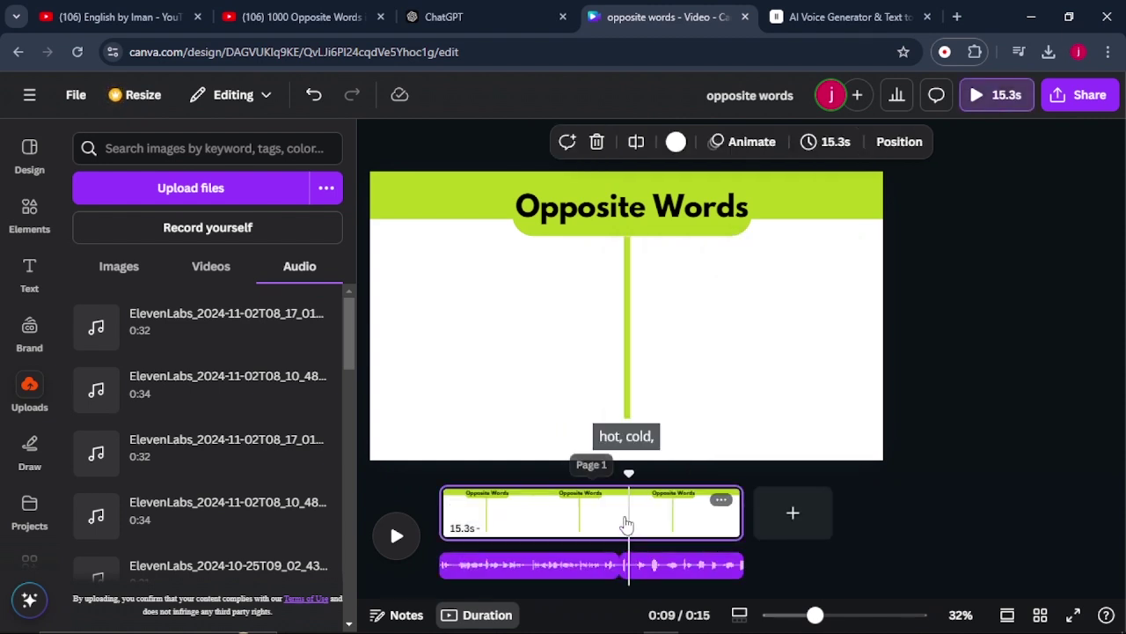
# Step: Split the page at 0:09 into 9.3s and 6.0s pages
pyautogui.click(625, 525)
pyautogui.rightClick(626, 524)
pyautogui.click(656, 416)
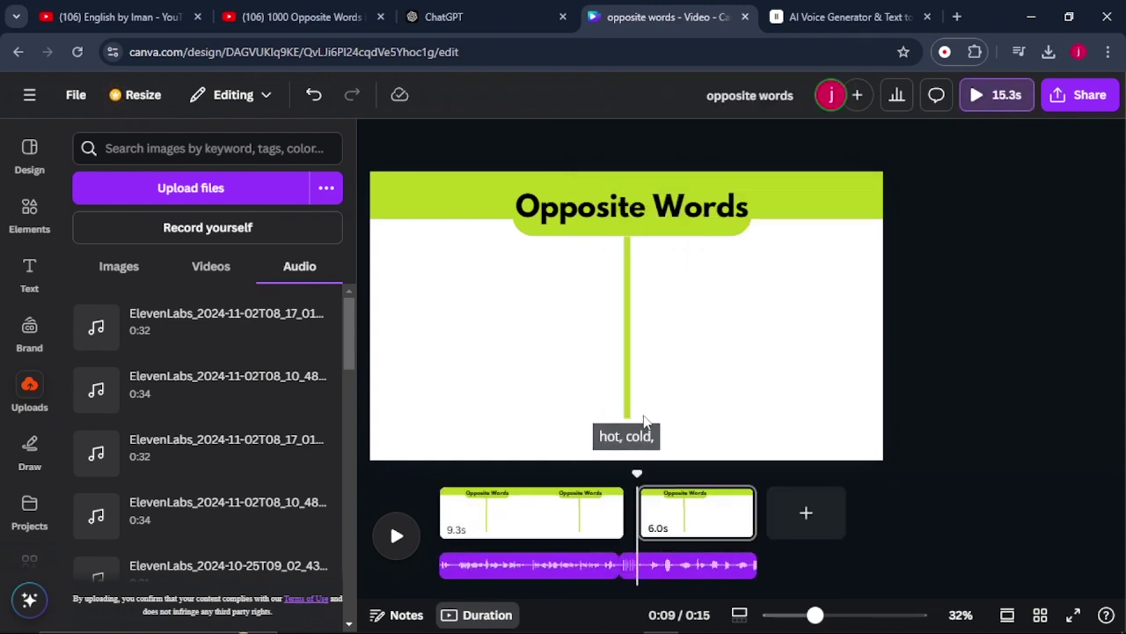
# Step: Split the second voiceover piece again and trim the short piece at the page break
pyautogui.click(642, 563)
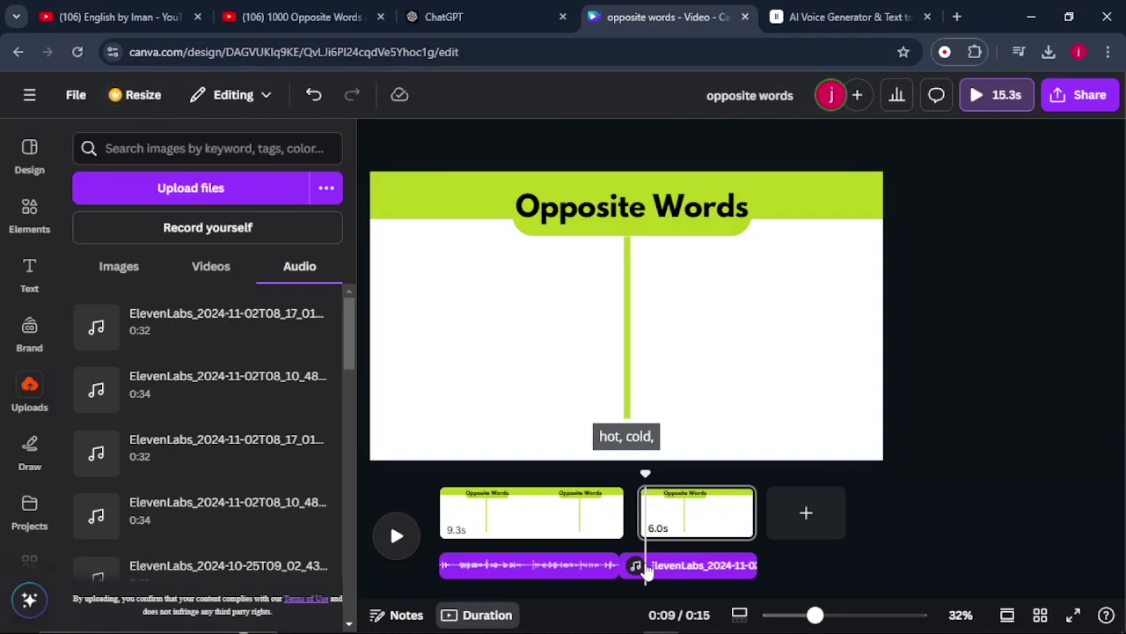
pyautogui.rightClick(644, 565)
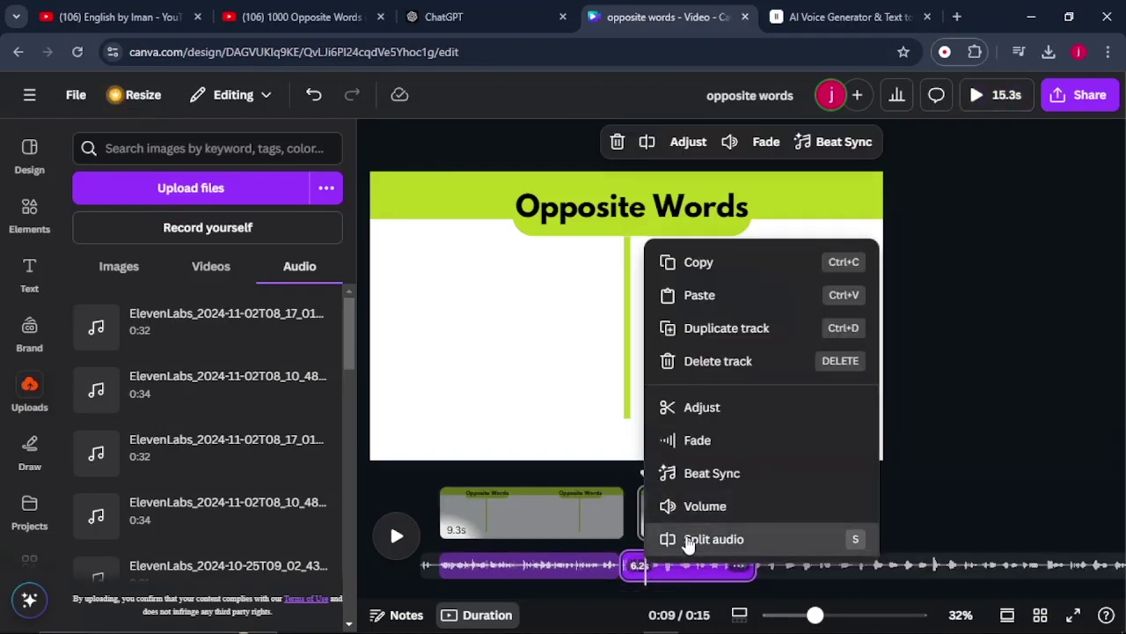
pyautogui.click(676, 537)
pyautogui.moveTo(658, 559); pyautogui.dragTo(635, 572)
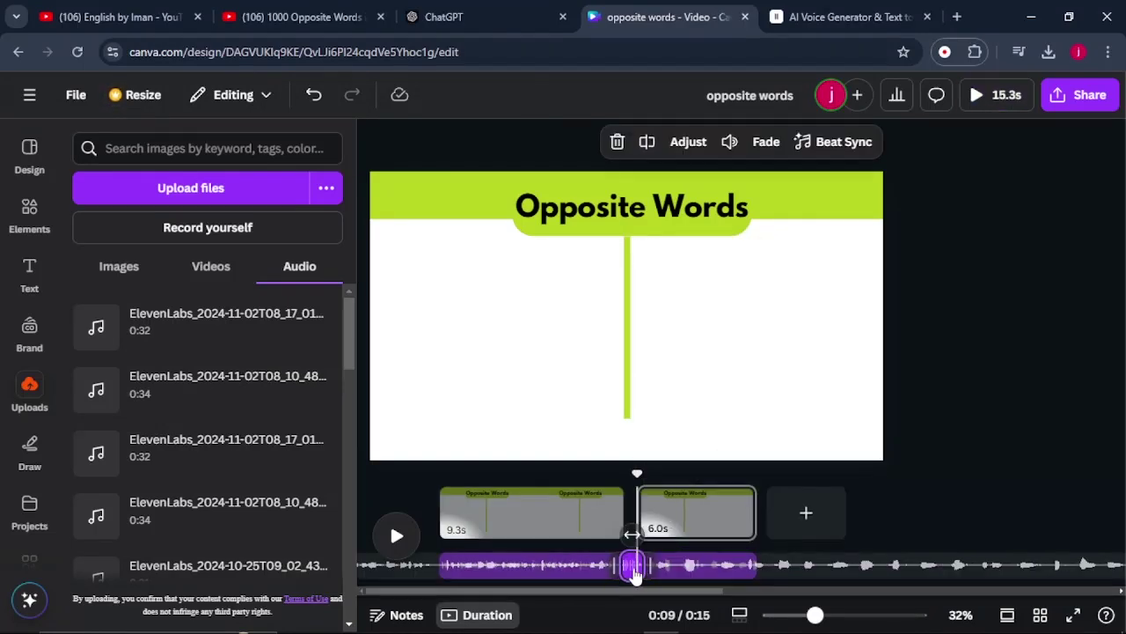
# Step: Review the ChatGPT list of opposite words, then return to the Canva editor
pyautogui.click(477, 19)
pyautogui.scroll(7, 373, 397)
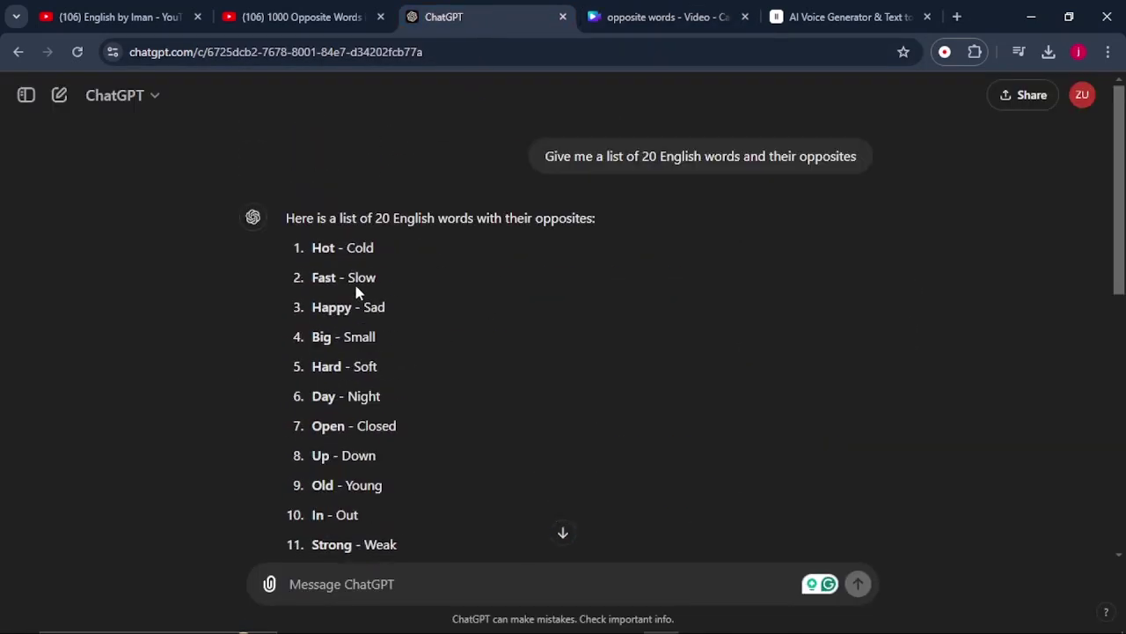
pyautogui.click(657, 16)
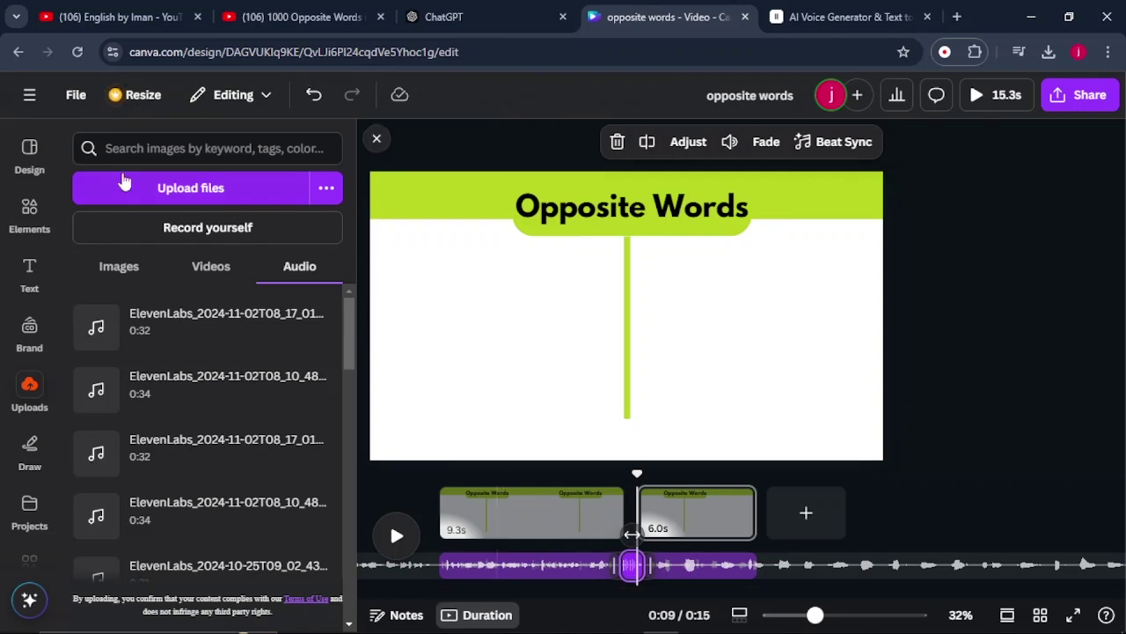
# Step: Search elements for 'hot' and place a shrunken red hot-face sticker left of the divider
pyautogui.click(30, 216)
pyautogui.click(175, 149)
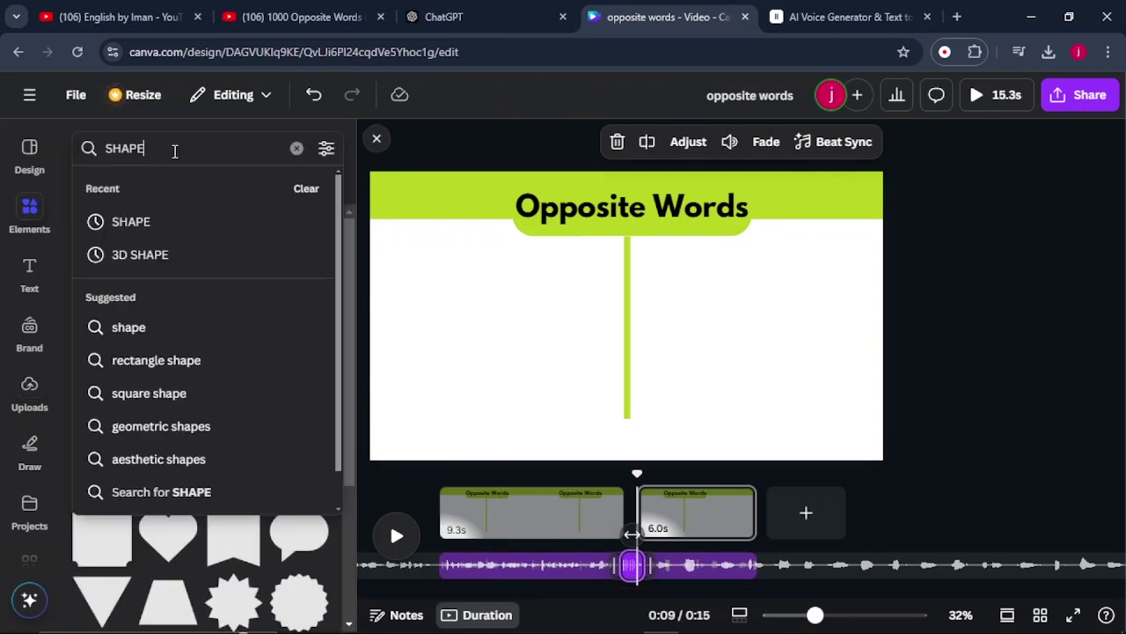
pyautogui.press('BackSpace')
pyautogui.press('BackSpace')
pyautogui.press('BackSpace')
pyautogui.press('BackSpace')
pyautogui.press('BackSpace')
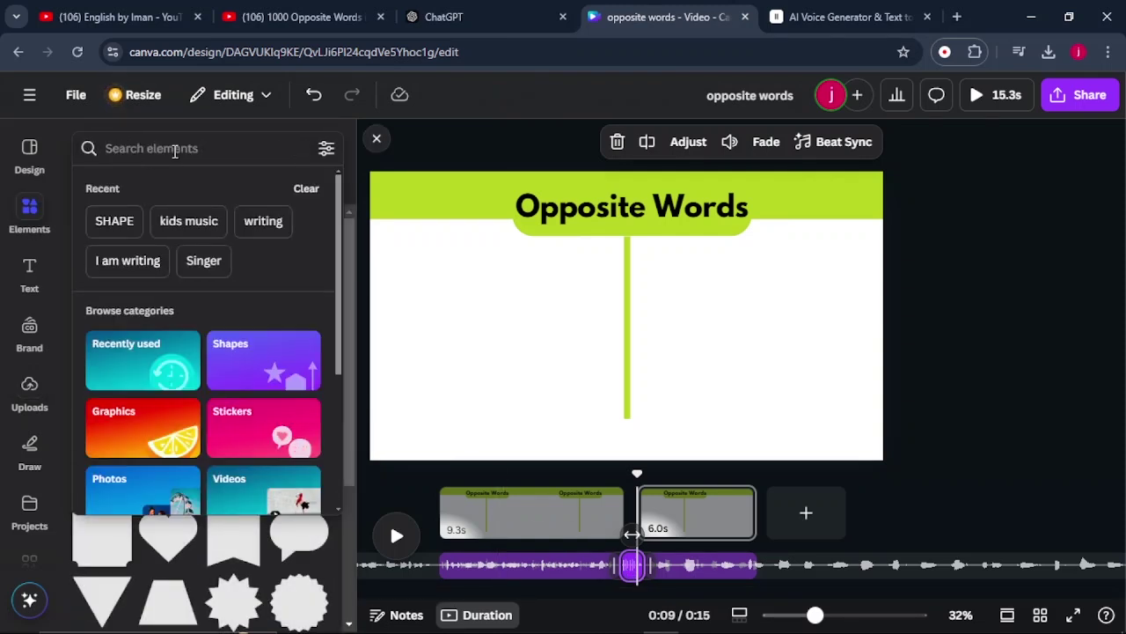
pyautogui.write('hot')
pyautogui.press('Return')
pyautogui.click(202, 397)
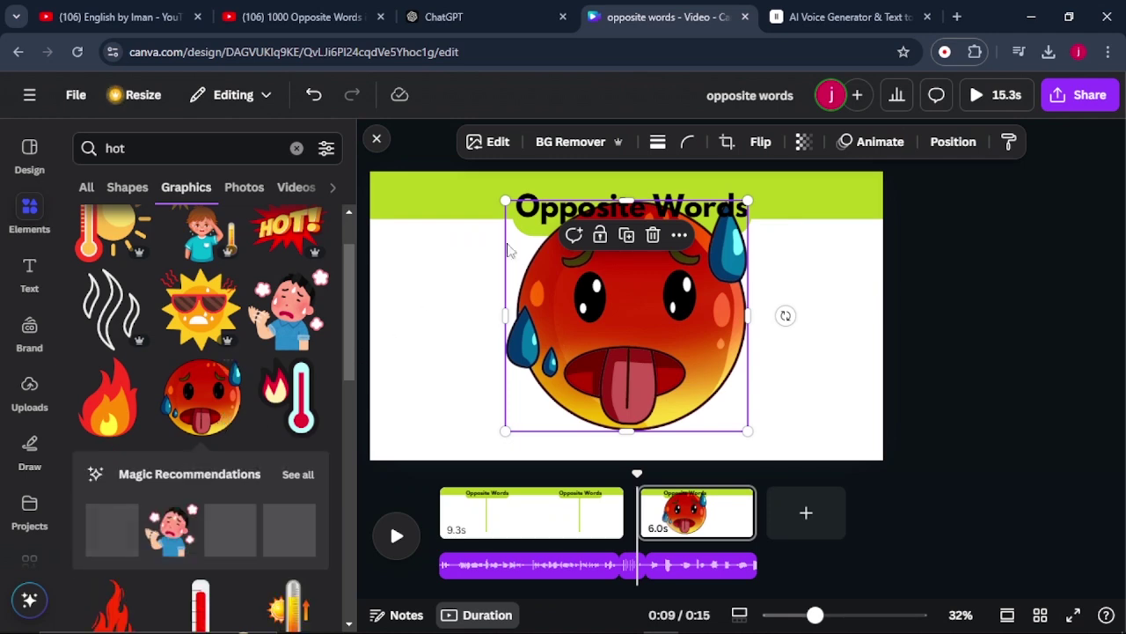
pyautogui.moveTo(509, 251); pyautogui.dragTo(487, 269)
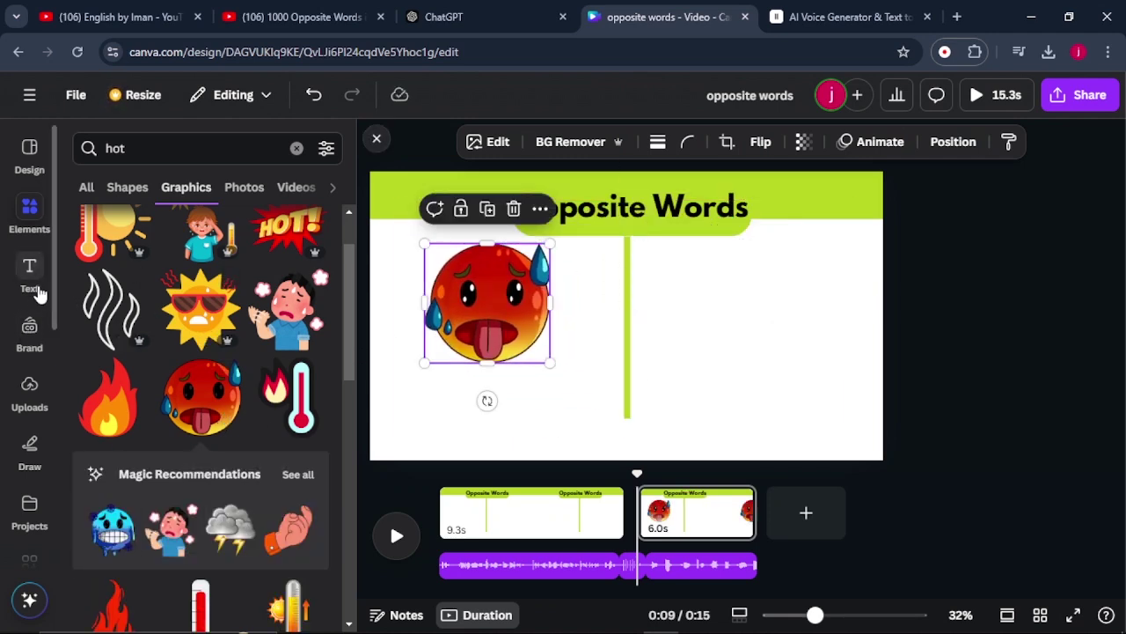
# Step: Add a 'Hot' heading below the sticker and enlarge it to size 122
pyautogui.click(35, 281)
pyautogui.click(151, 388)
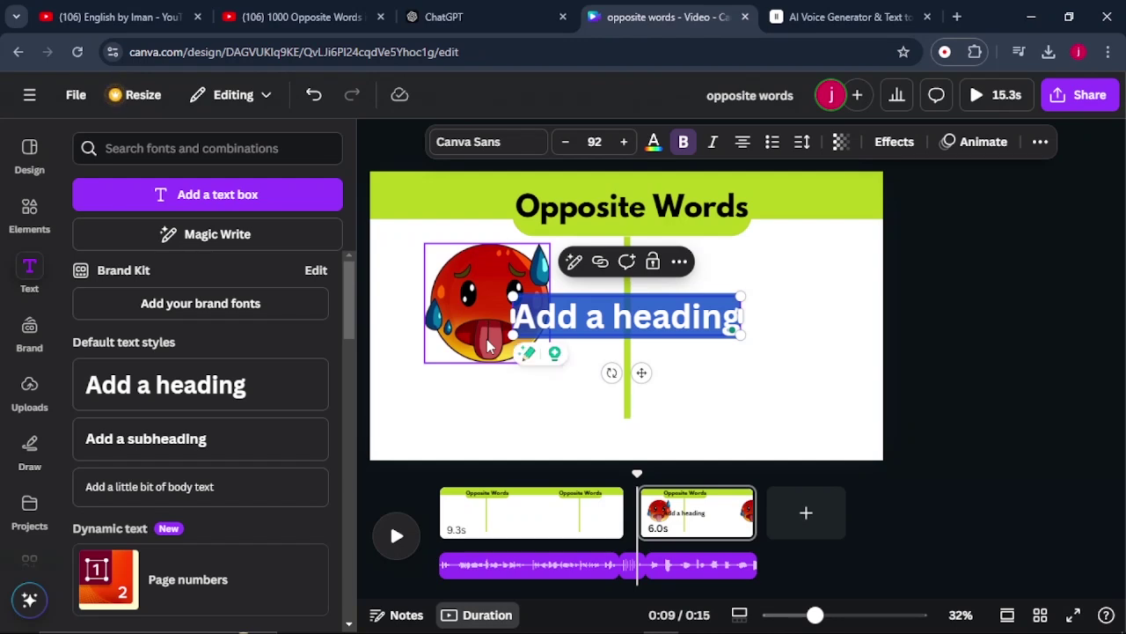
pyautogui.write('Hot')
pyautogui.moveTo(642, 373); pyautogui.dragTo(499, 455)
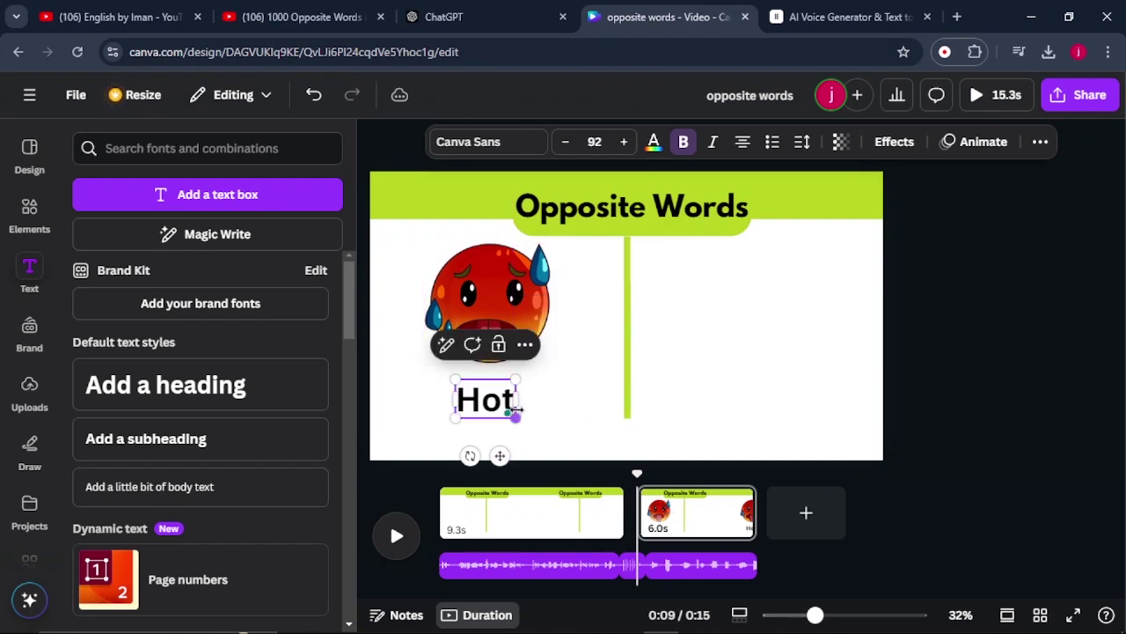
pyautogui.moveTo(517, 410); pyautogui.dragTo(530, 431)
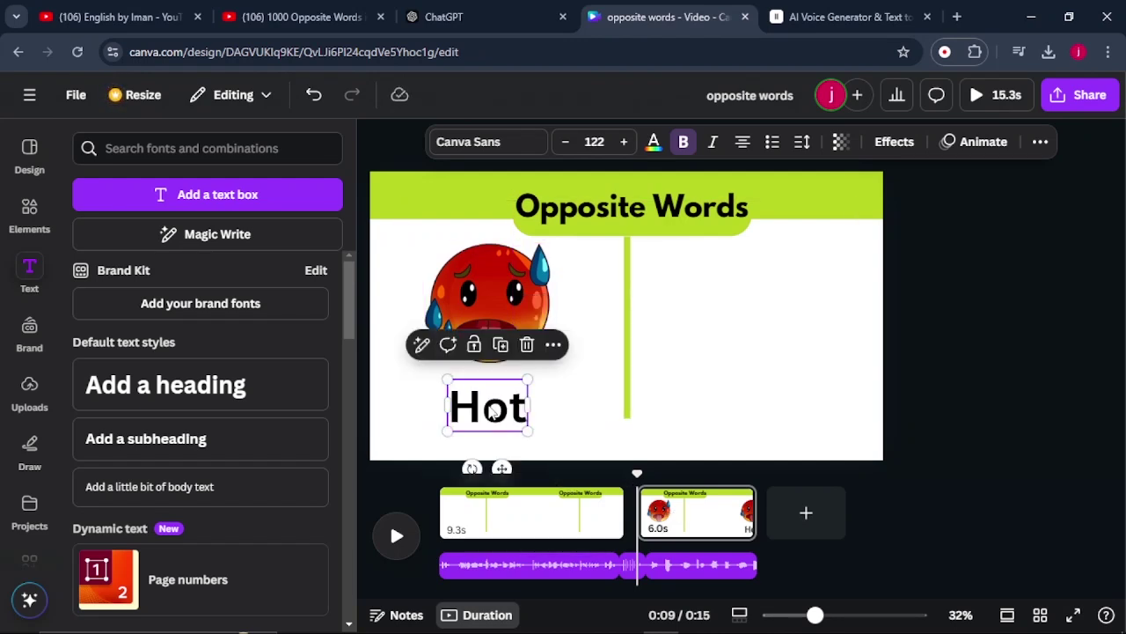